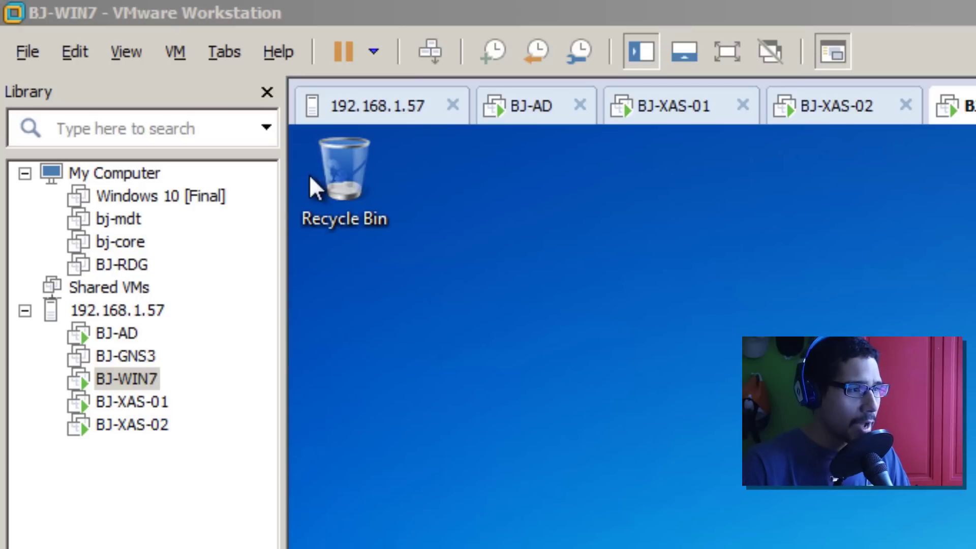
- View the desktops of the BJ-AD, BJ-XAS-01, BJ-XAS-02 and BJ-WIN7 virtual machines in turn
left_click(542, 118)
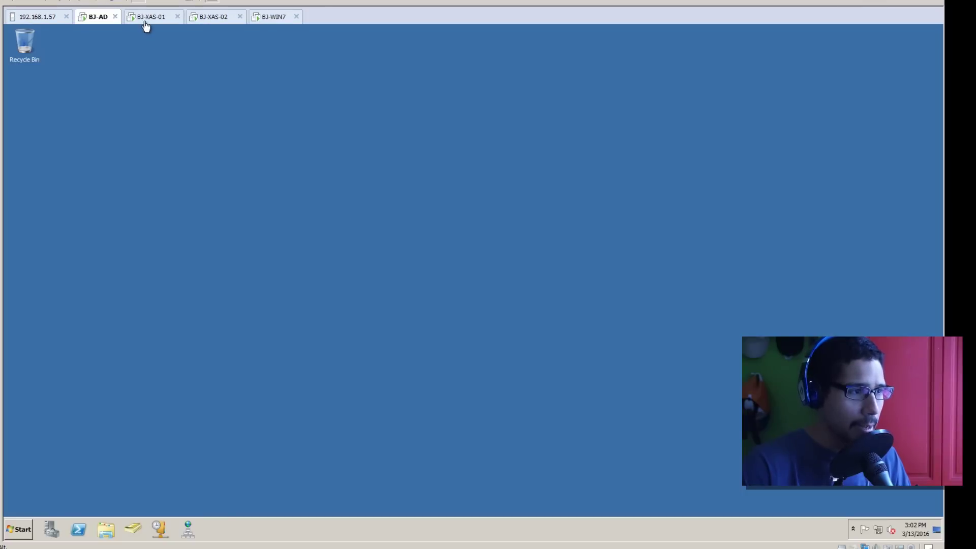
left_click(147, 24)
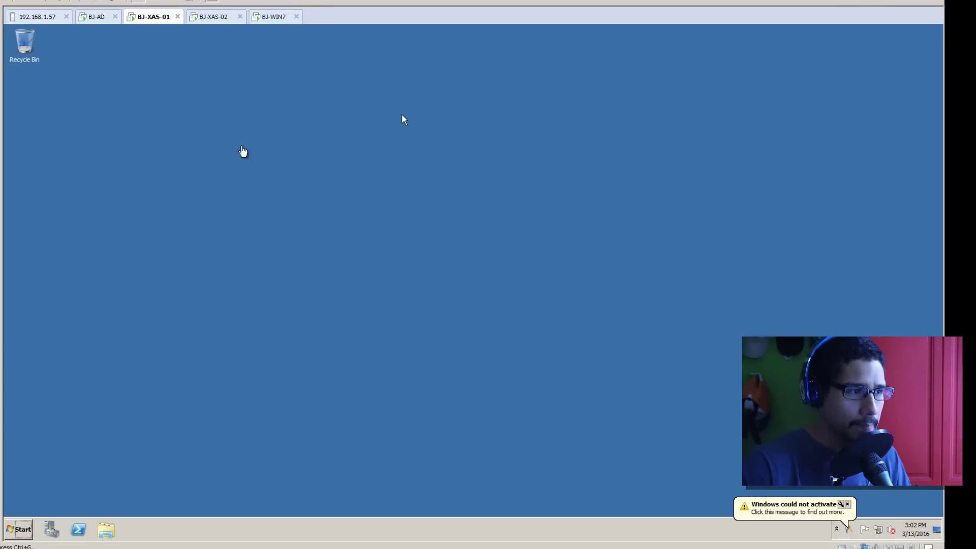
left_click(210, 17)
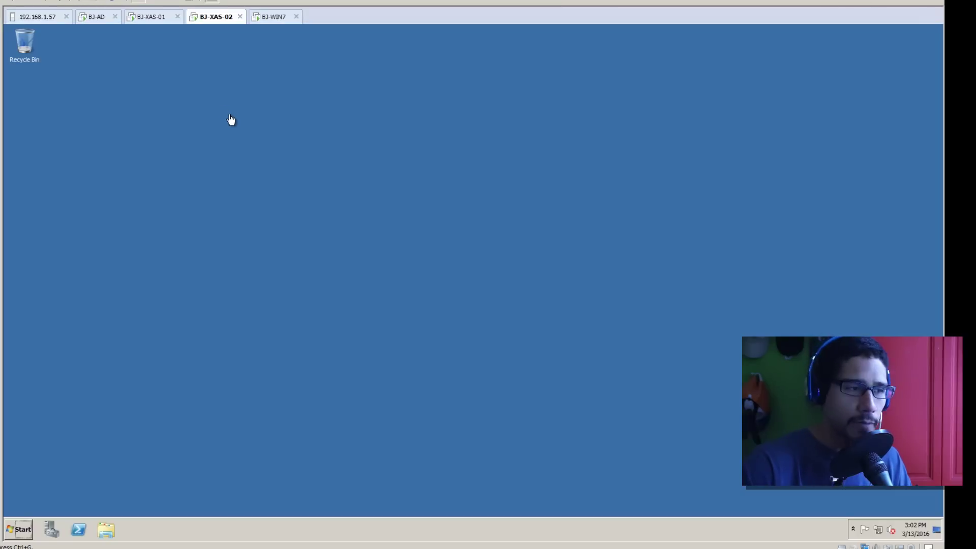
left_click(273, 18)
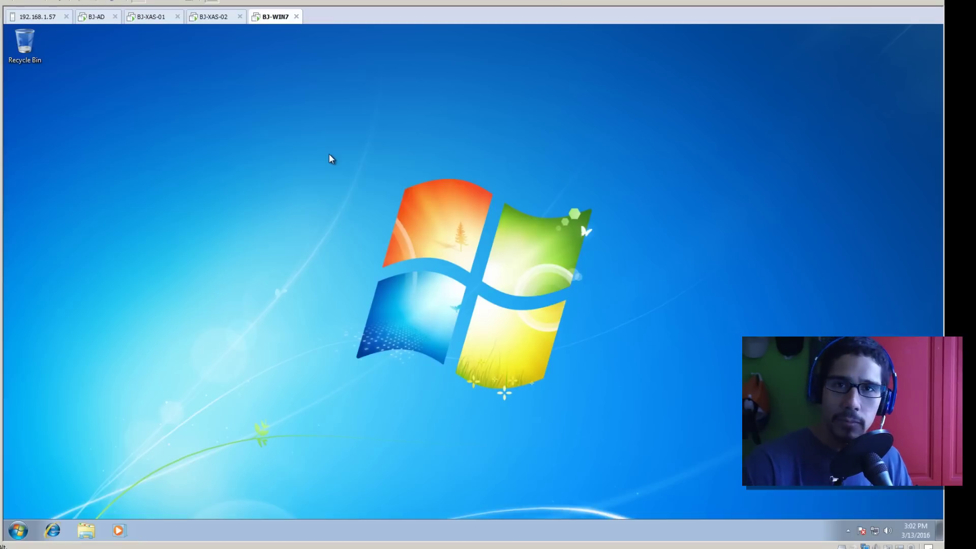
- Switch to Adobe Acrobat Reader and review the Citrix License Server installation guide up to the Core Components page
key("ctrl+alt")
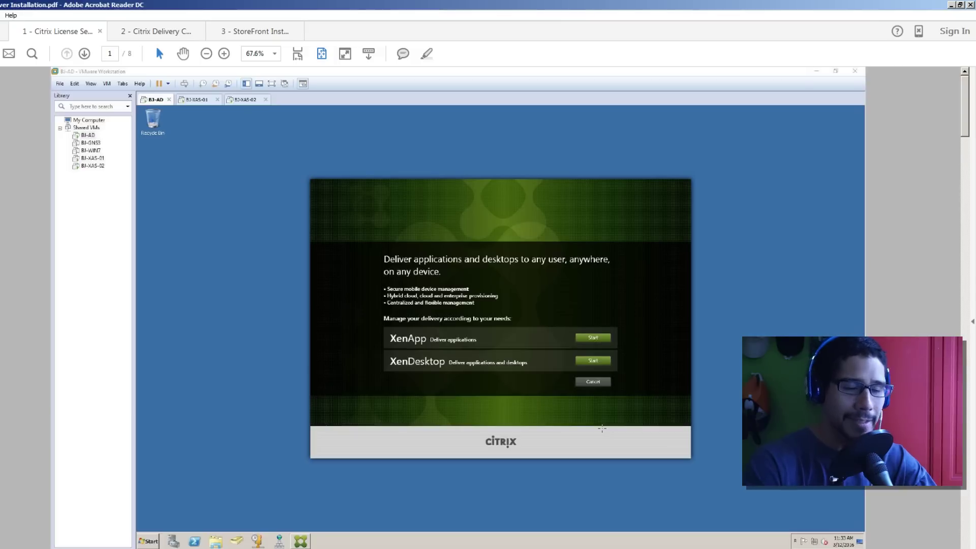
key("Page_Down")
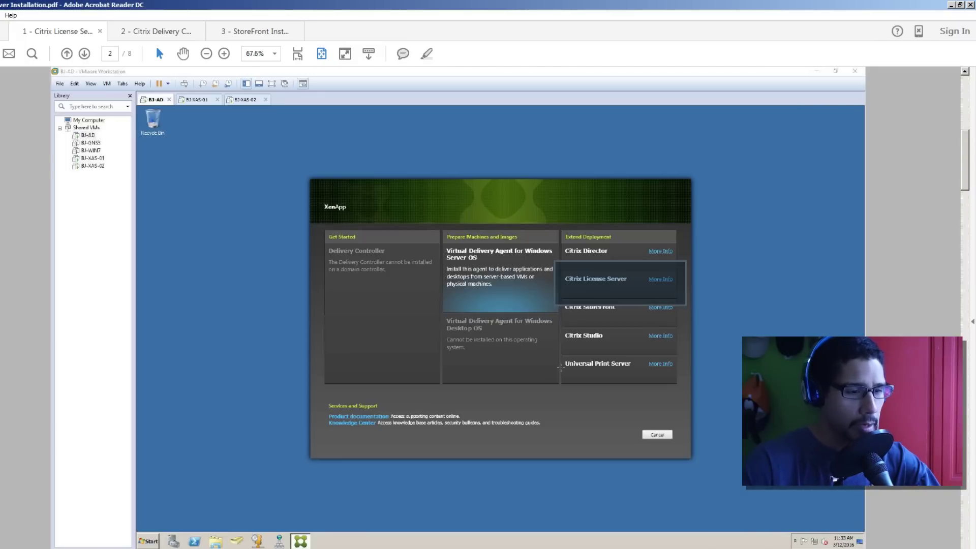
scroll(561, 368, "down", 1)
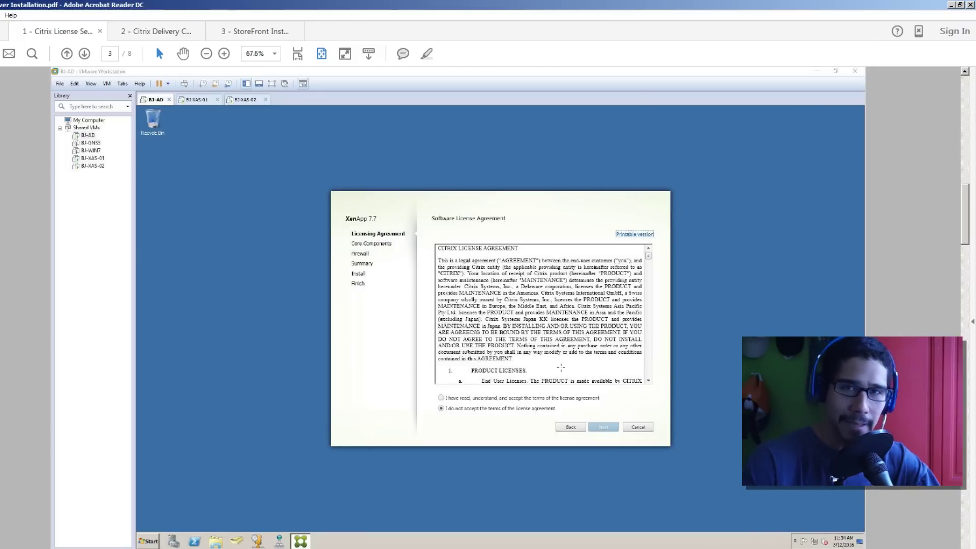
scroll(561, 367, "down", 1)
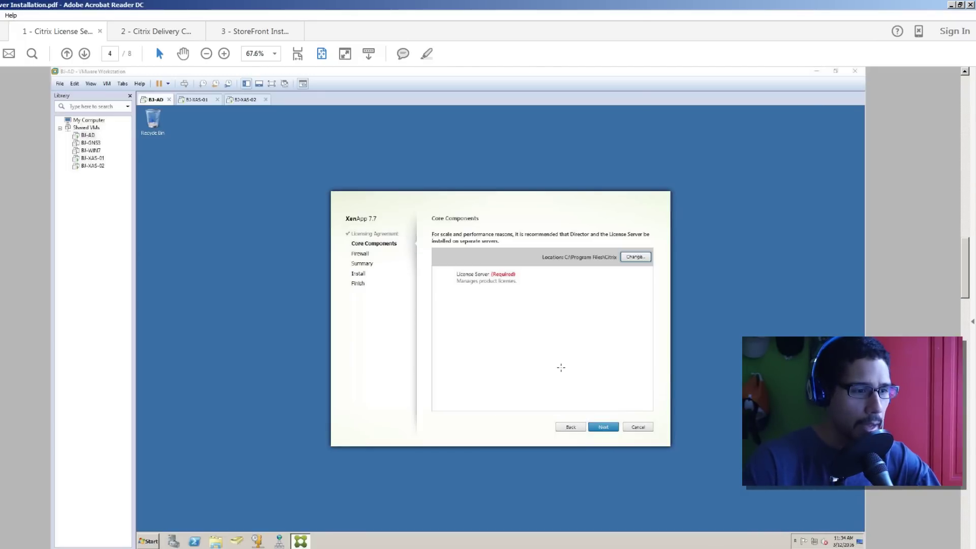
left_click_drag(418, 253, 581, 319)
left_click(591, 305)
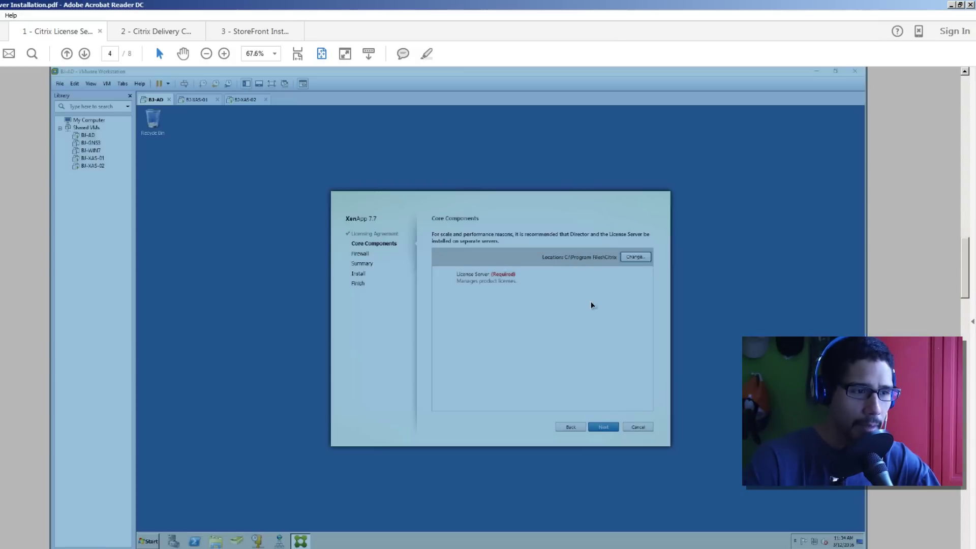
left_click(586, 274)
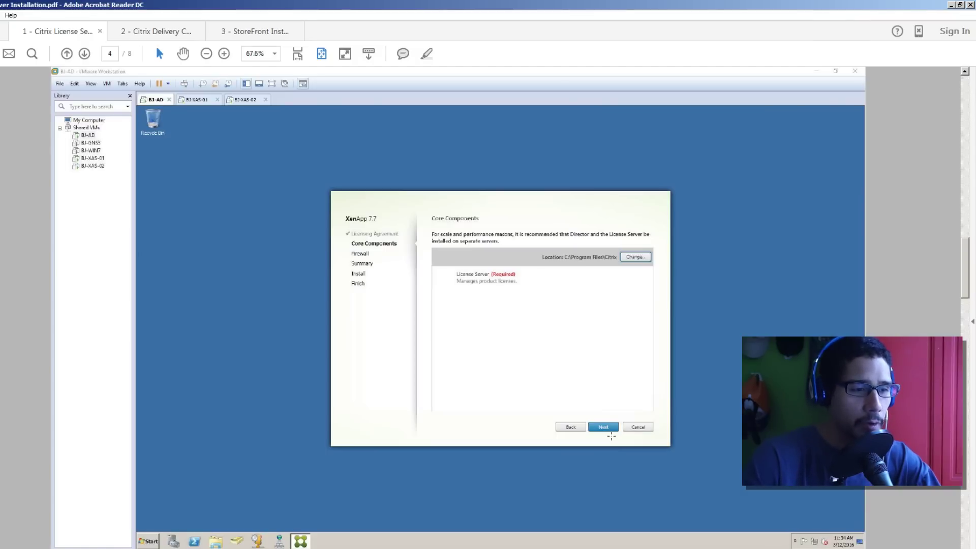
- Examine the License Server guide's default firewall ports, installation summary and Finish Installation page
scroll(611, 436, "down", 3)
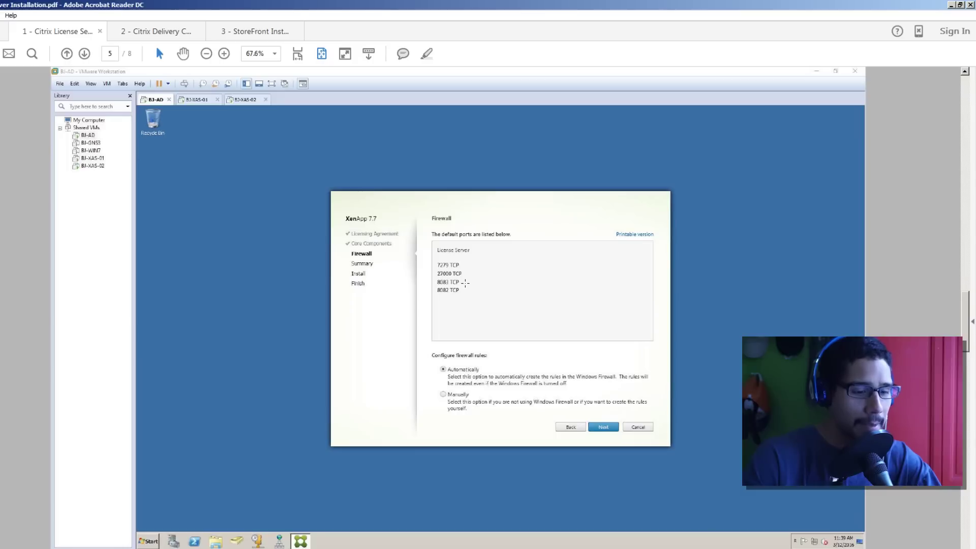
key("ctrl+equal")
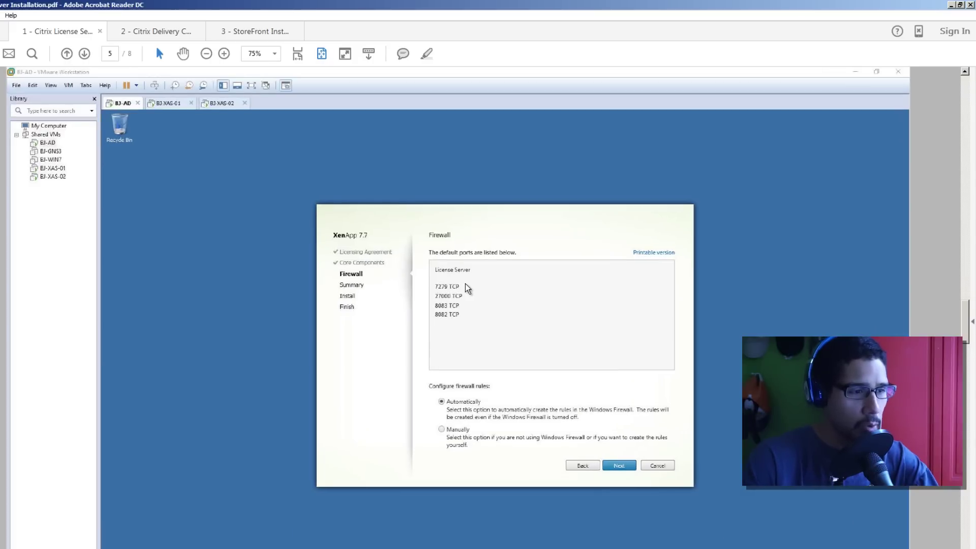
scroll(488, 305, "up", 1)
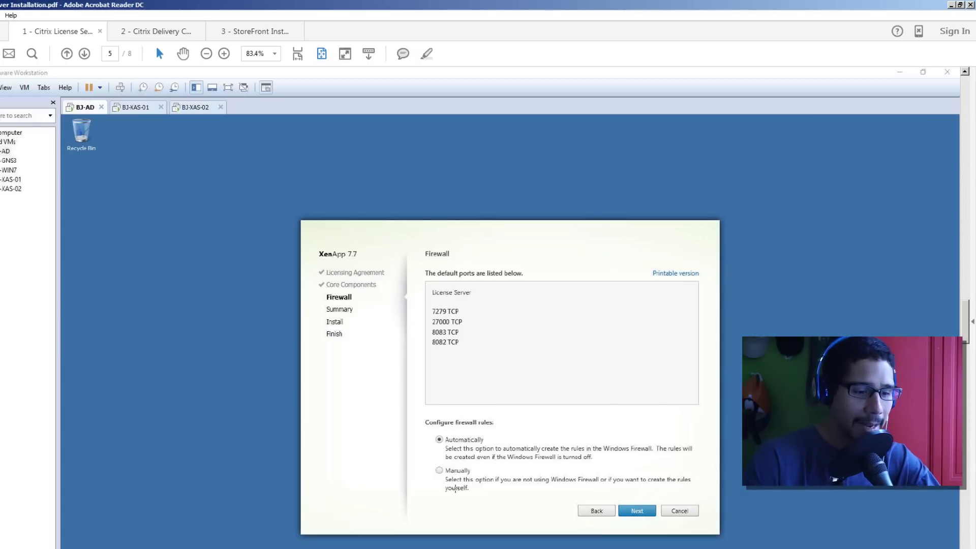
scroll(455, 490, "down", 3)
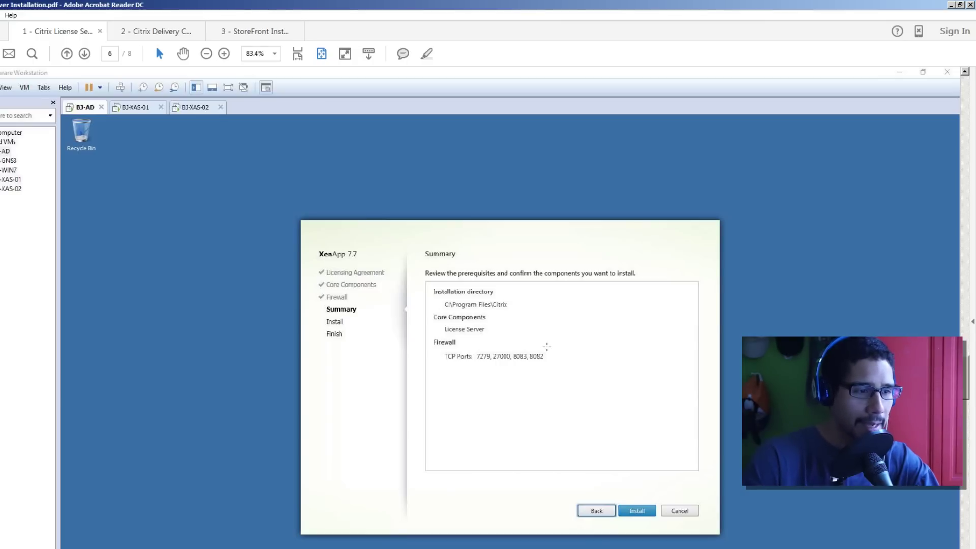
scroll(546, 347, "down", 3)
scroll(546, 347, "down", 3)
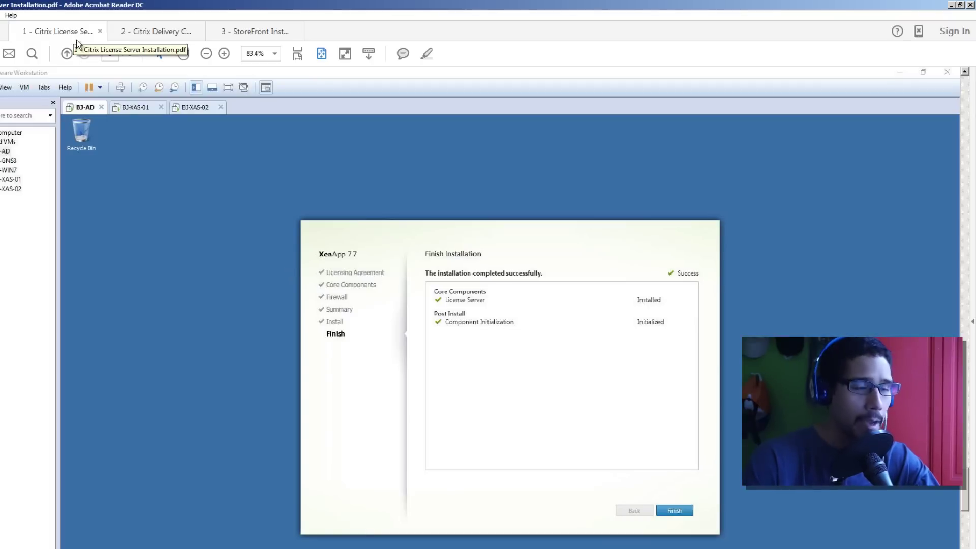
- Open the Citrix Delivery Controller installation guide and review its pages up to the Software License Agreement
left_click(133, 26)
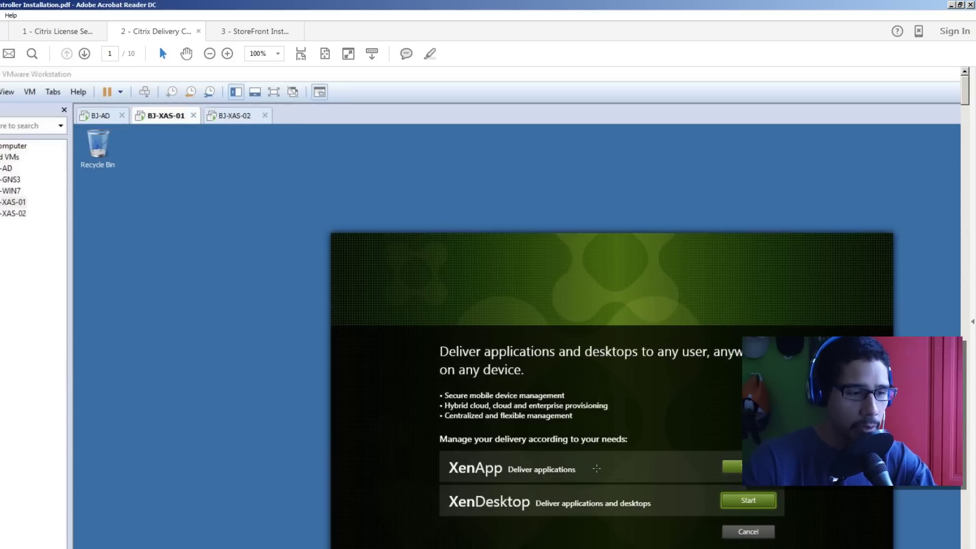
left_click(84, 54)
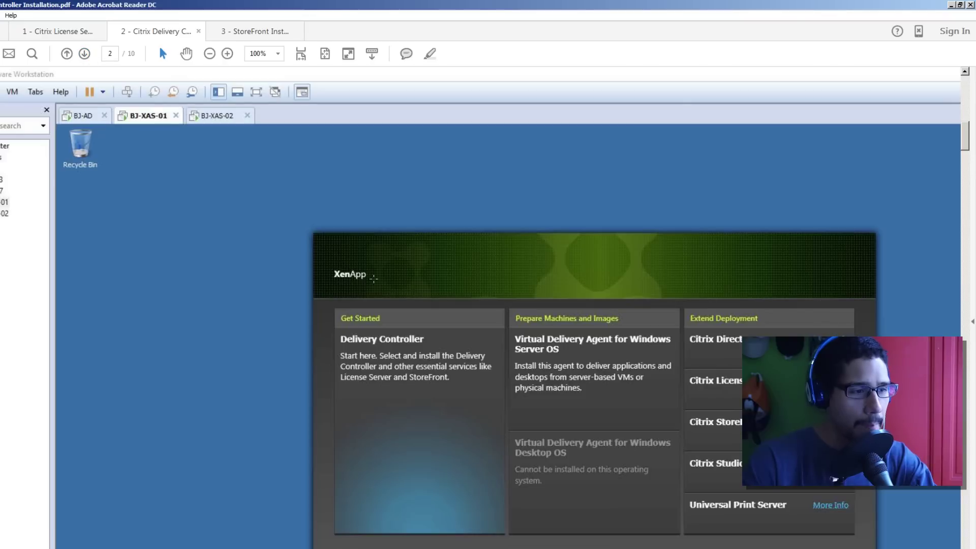
left_click_drag(326, 296, 513, 542)
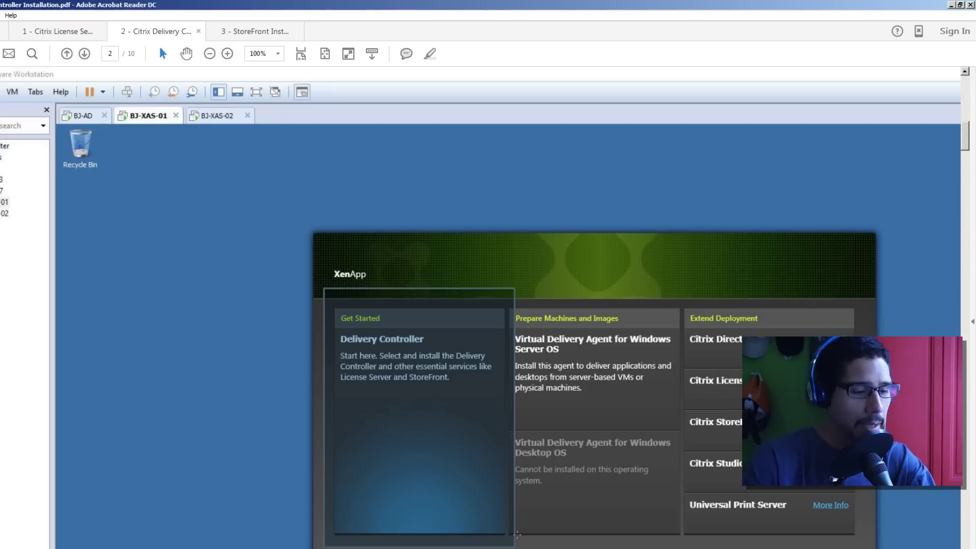
left_click(86, 53)
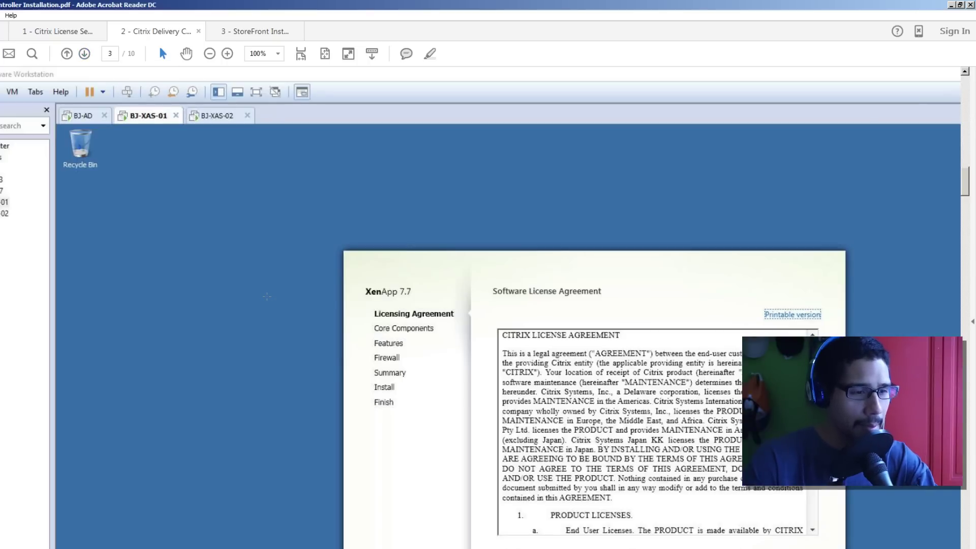
scroll(267, 295, "right", 1)
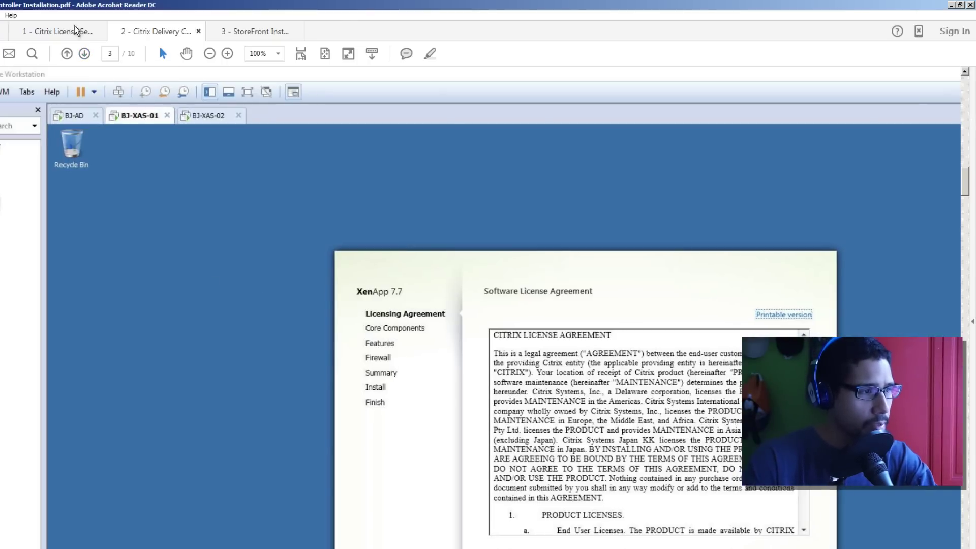
- Examine the Delivery Controller guide's Core Components, Features, Firewall, Summary and Install pages
left_click(85, 54)
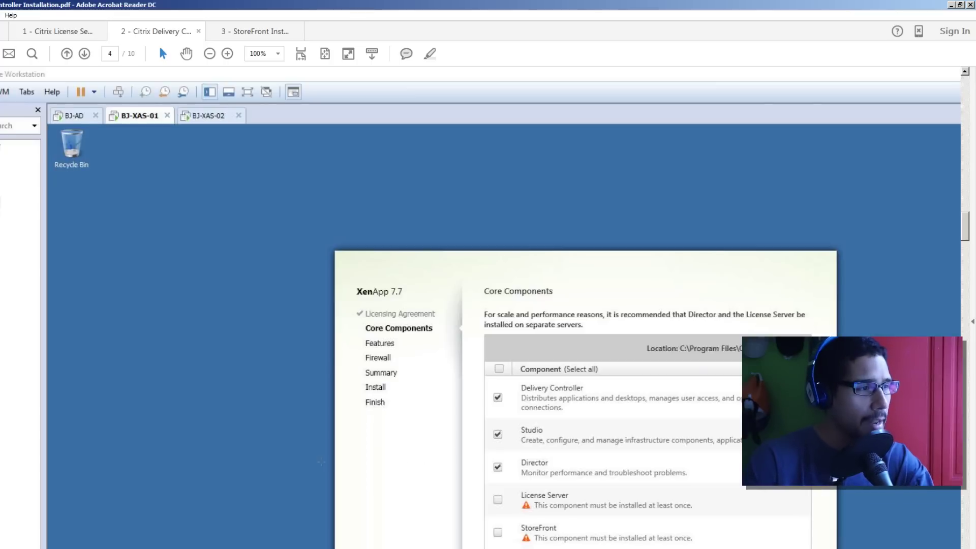
left_click(88, 53)
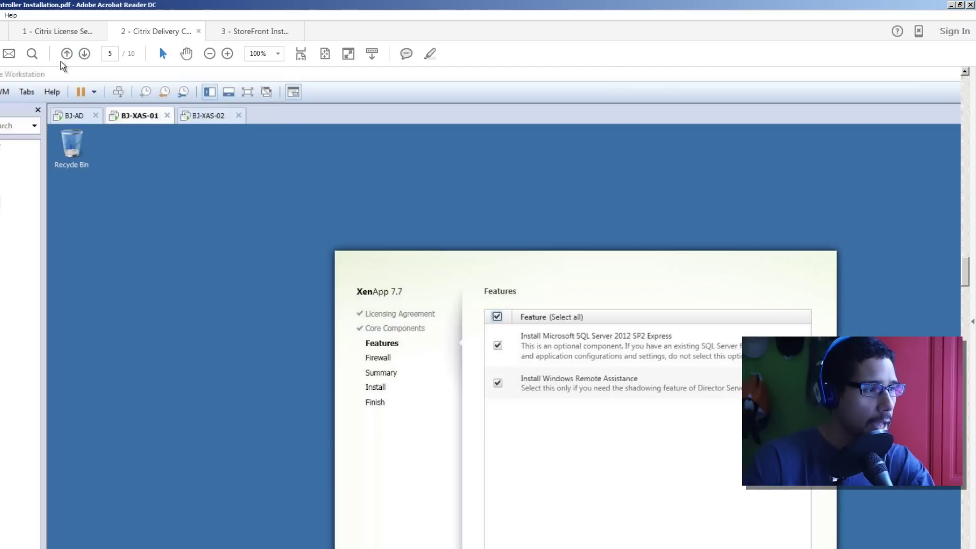
left_click(85, 56)
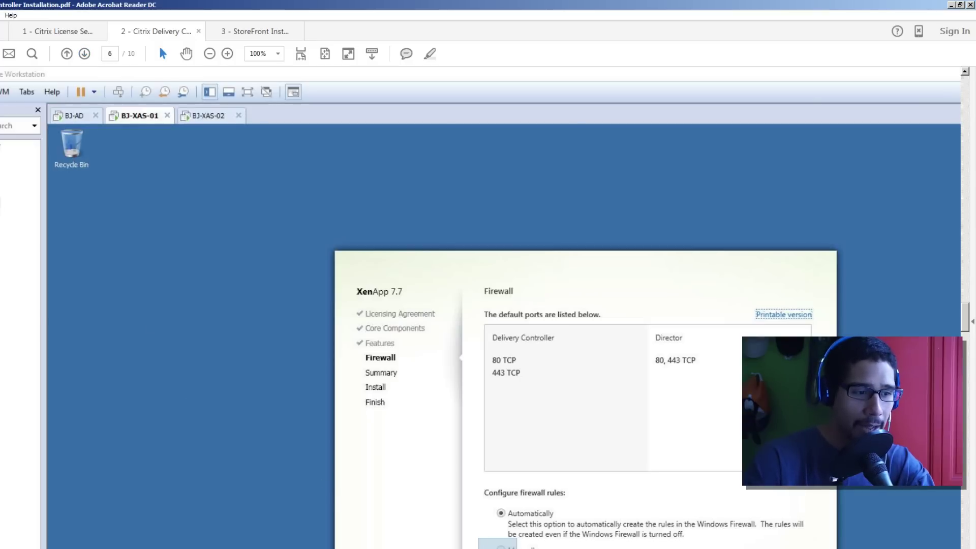
left_click(542, 515)
left_click(540, 512)
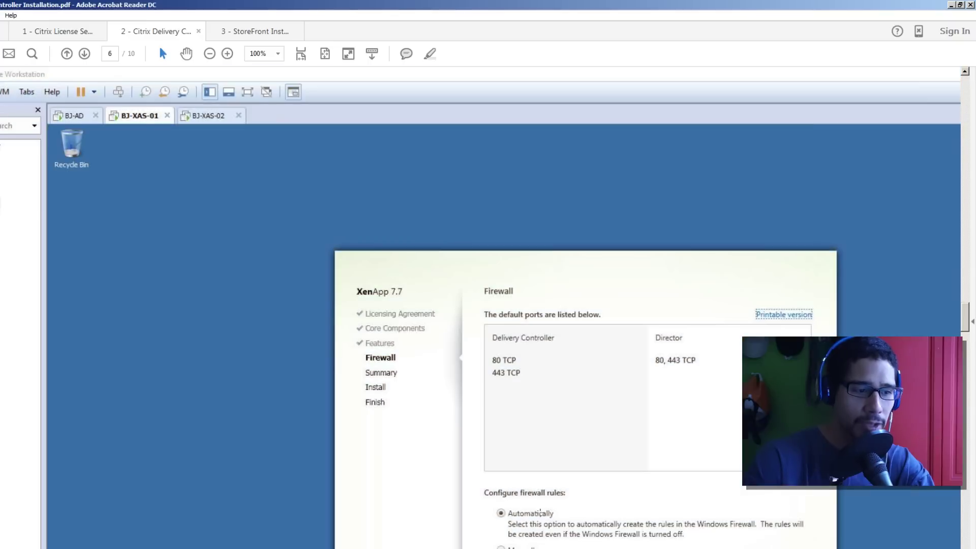
left_click(85, 57)
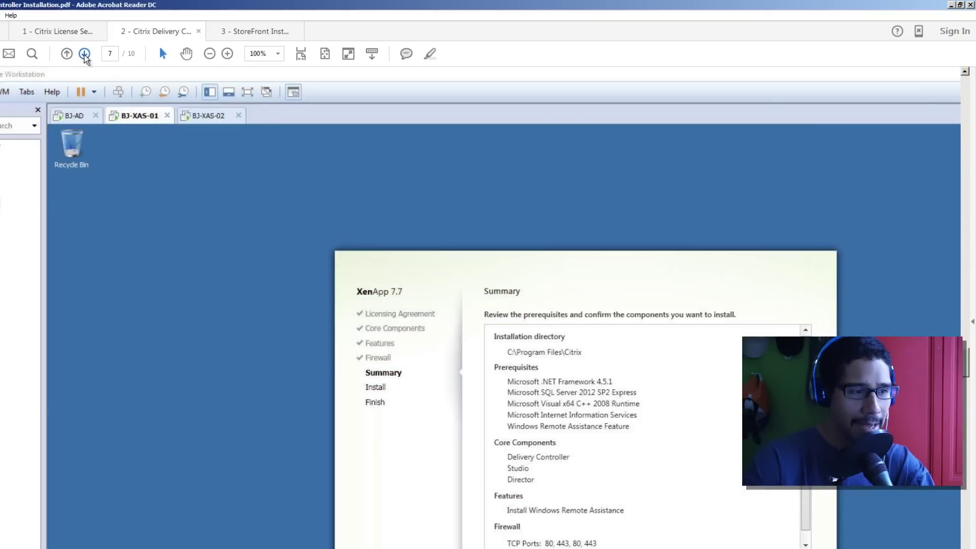
left_click(85, 57)
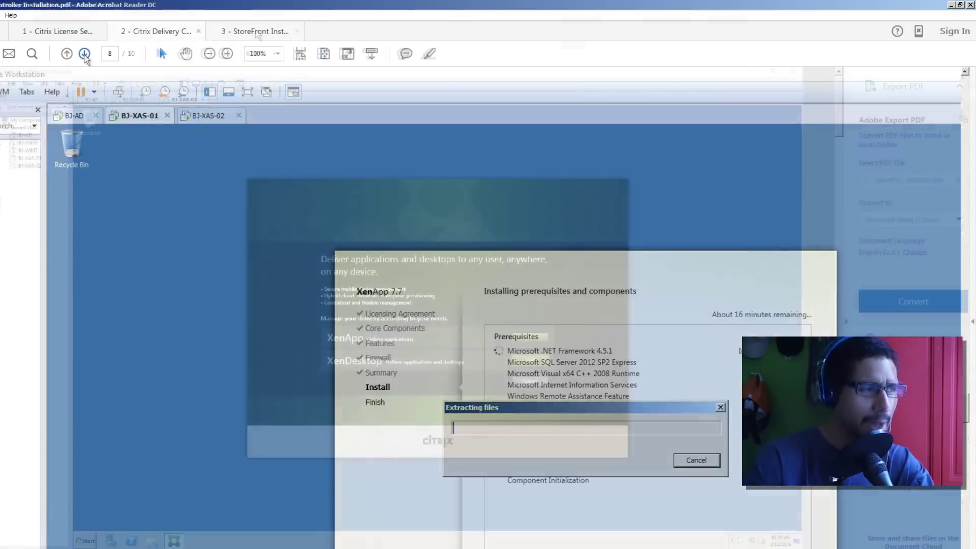
- Open the StoreFront installation guide and review its pages up to the Software License Agreement
left_click(257, 32)
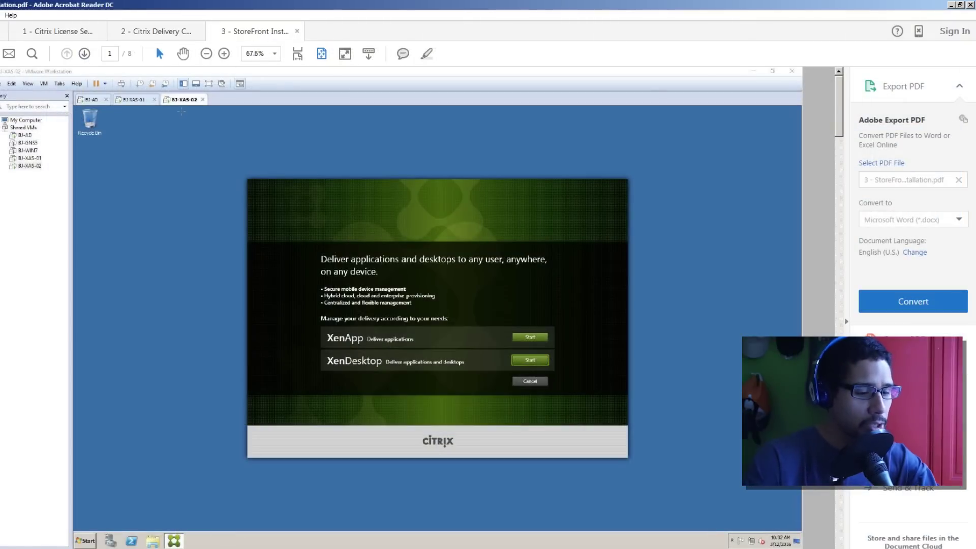
key("ctrl+2")
key("ctrl+plus")
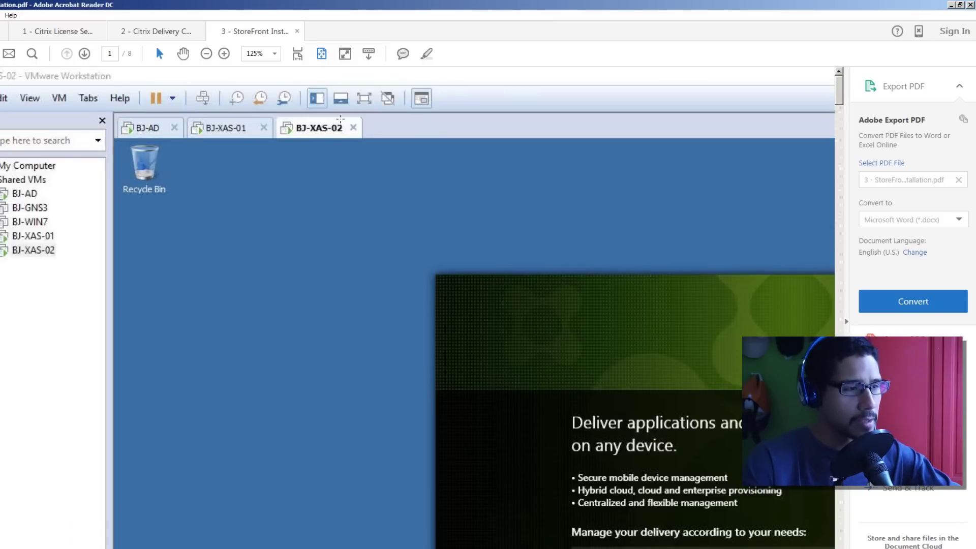
key("ctrl+minus")
key("ctrl+minus")
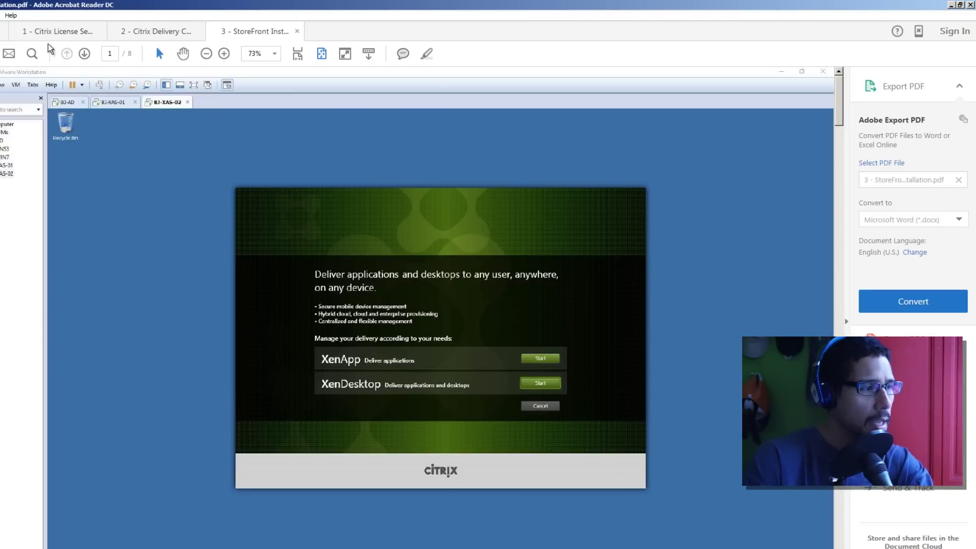
left_click(84, 53)
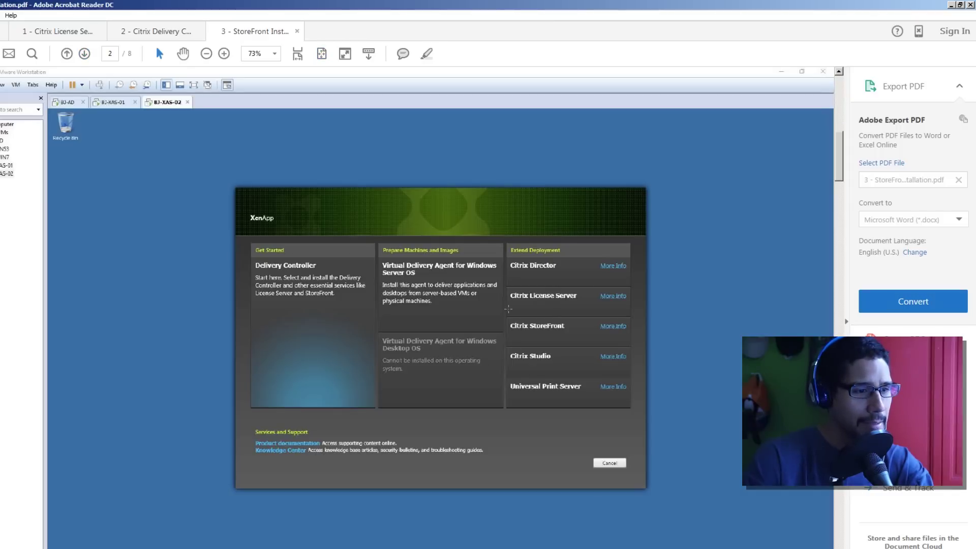
left_click(84, 54)
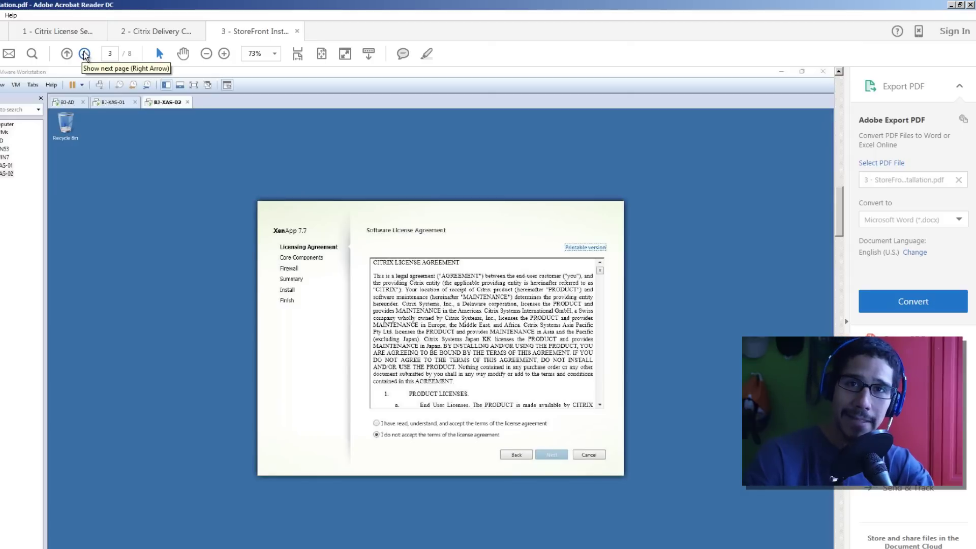
- Examine the StoreFront guide's Core Components, Firewall and Summary pages, showing the firewall ports at 100% zoom
left_click(85, 54)
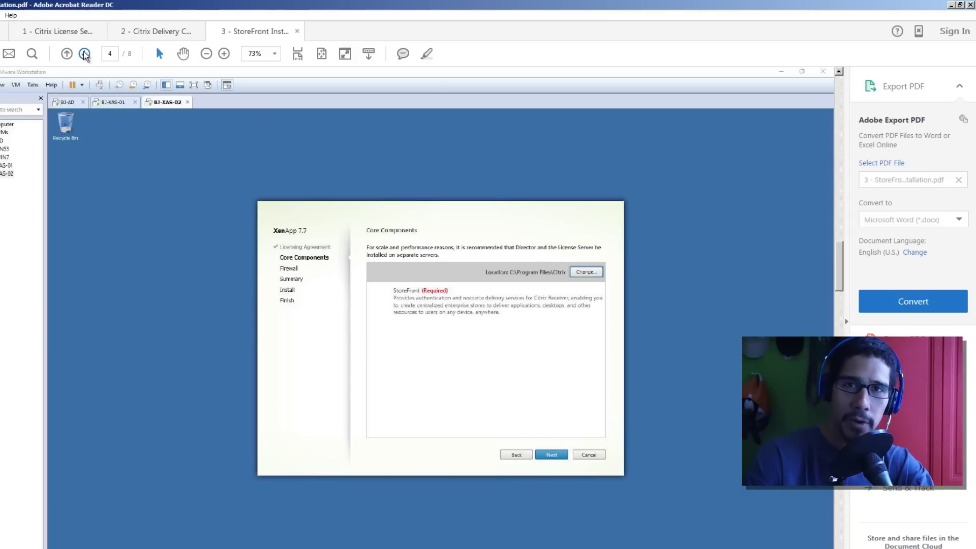
left_click(85, 54)
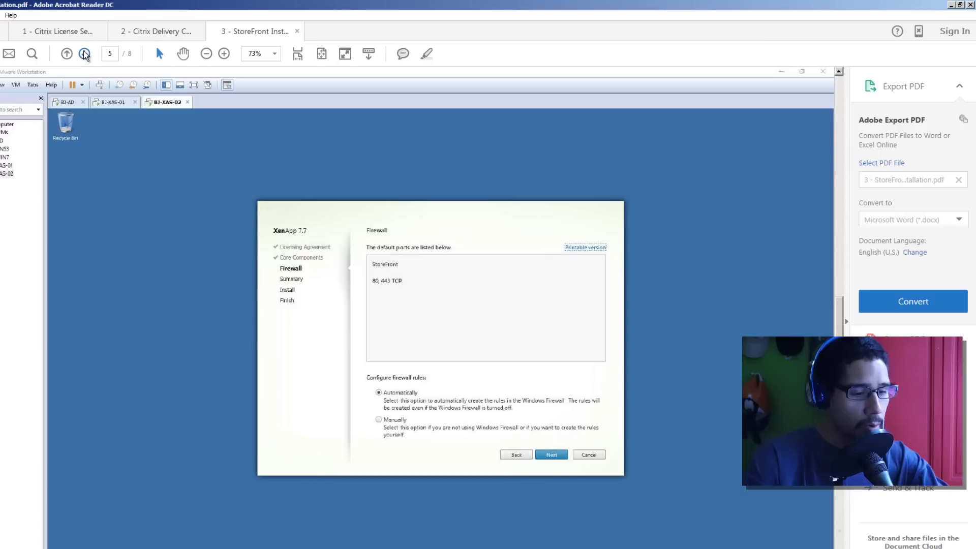
key("ctrl+1")
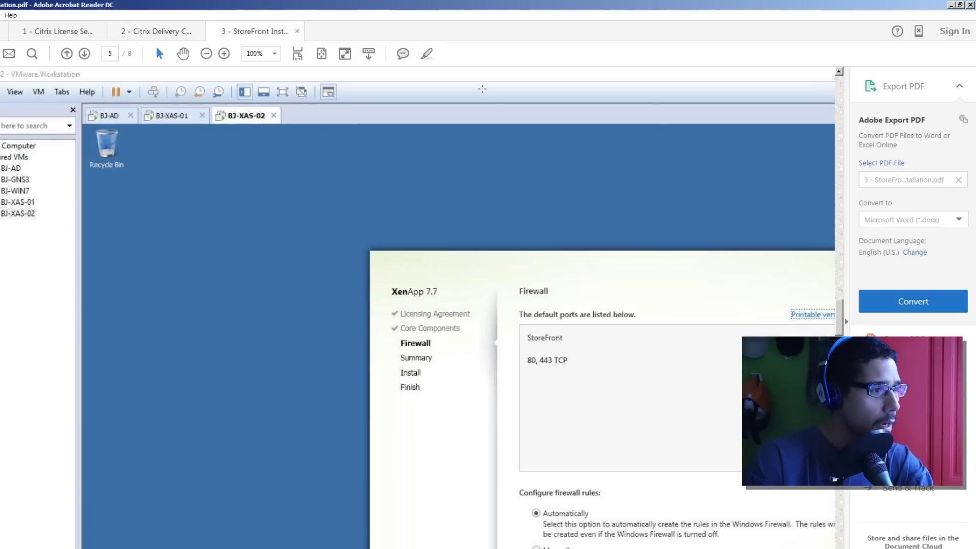
left_click(86, 53)
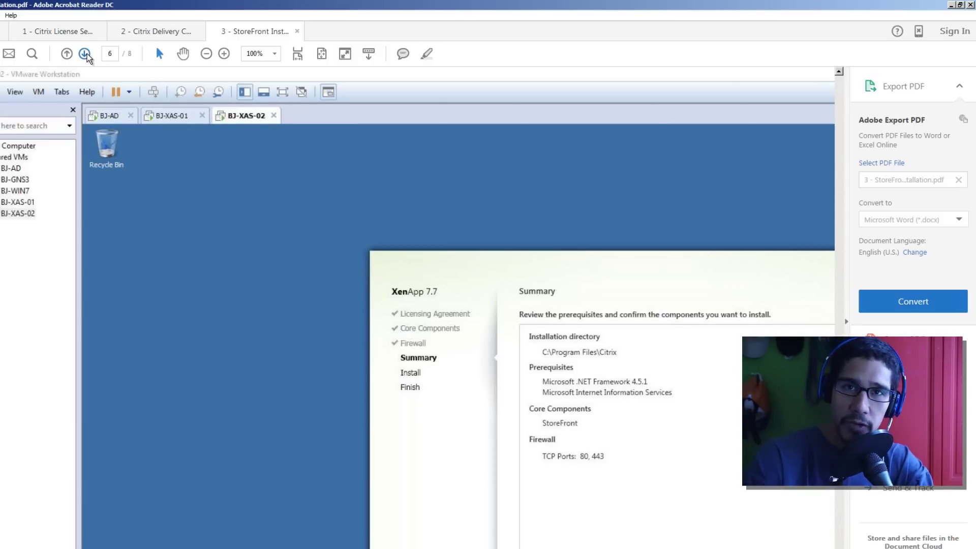
- Review the StoreFront guide's Install and Finish pages, and close the PDF reader
left_click(85, 54)
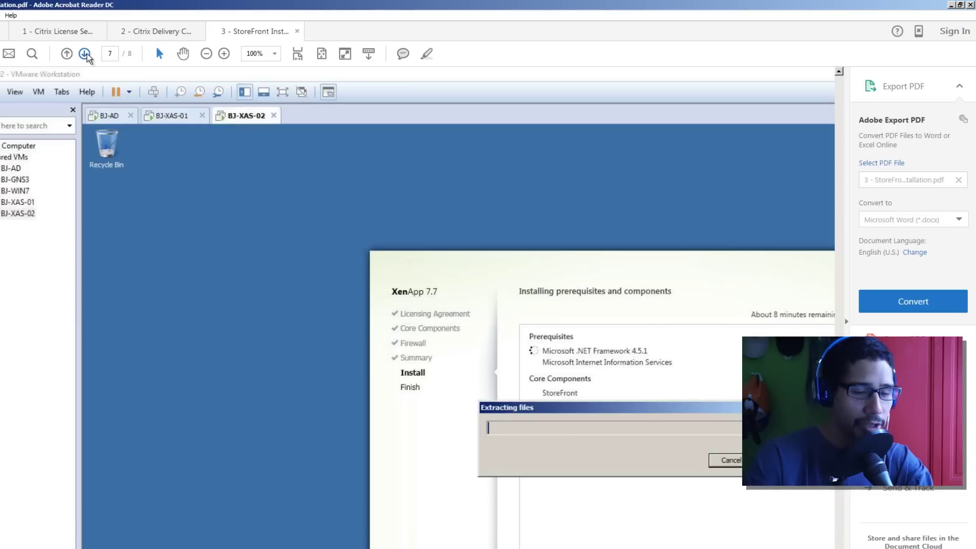
left_click(85, 54)
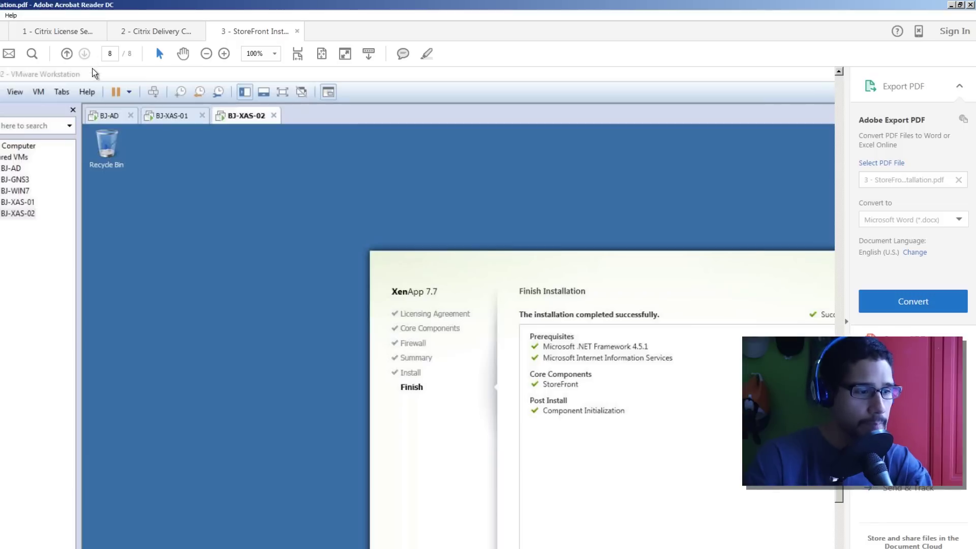
left_click(971, 5)
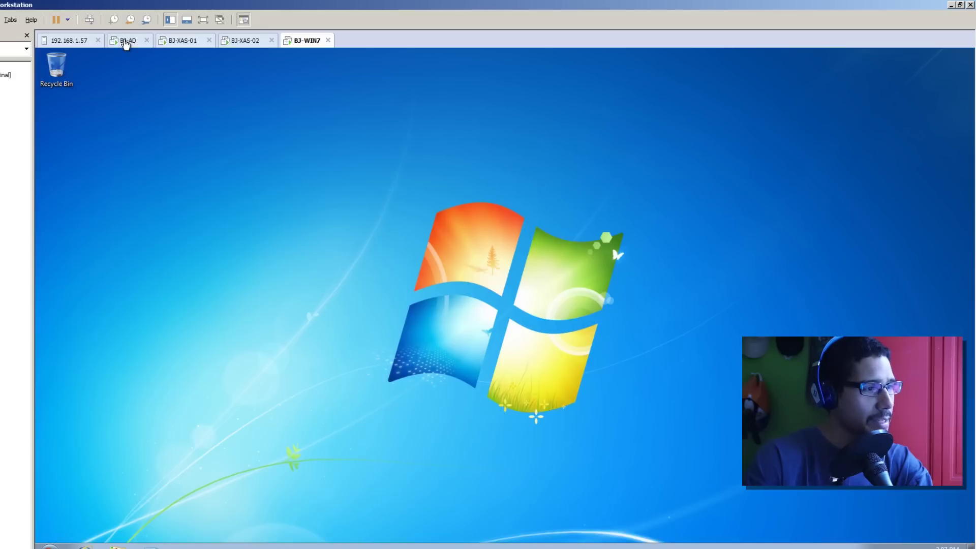
- On the BJ-AD virtual machine, open the Citrix License Administration Console in a maximized browser, continuing past the setup prompt and certificate warning
left_click(126, 43)
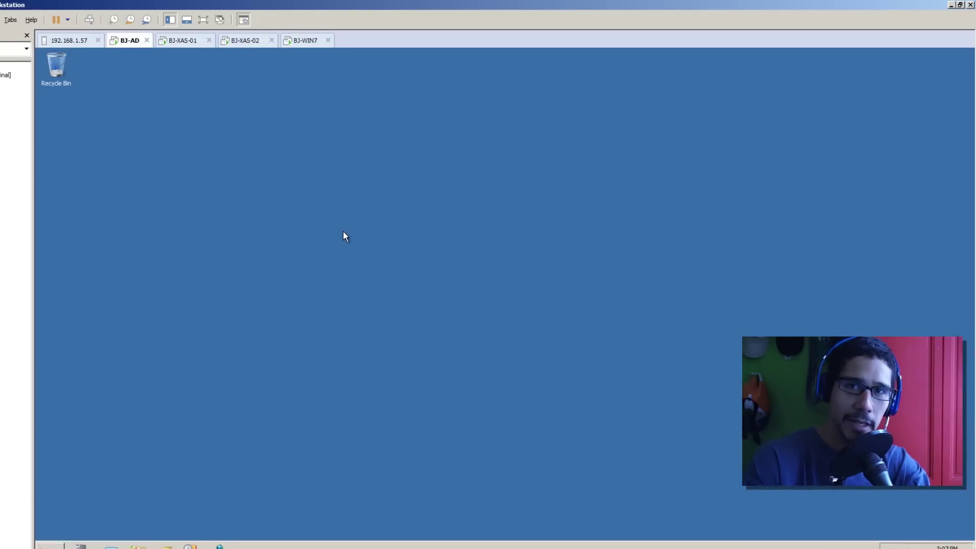
left_click(50, 547)
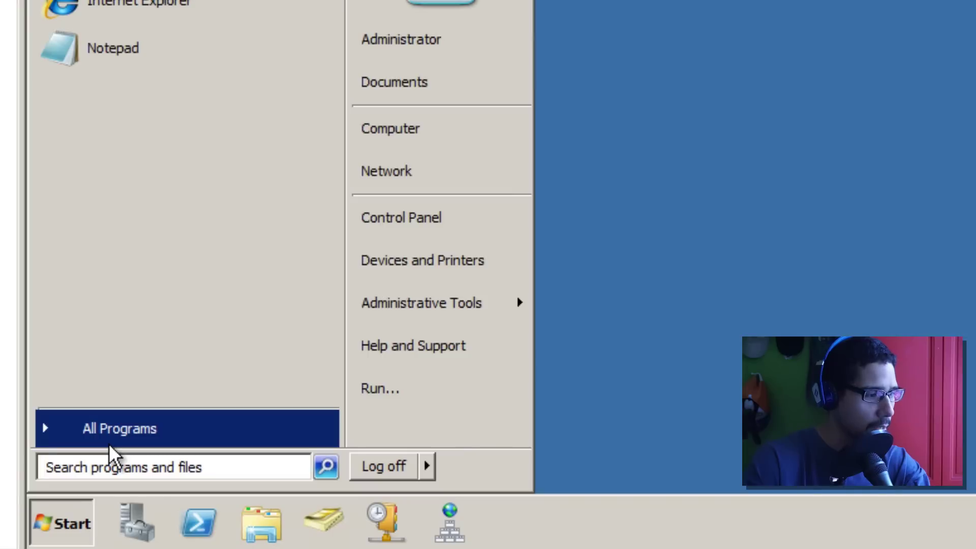
left_click(116, 442)
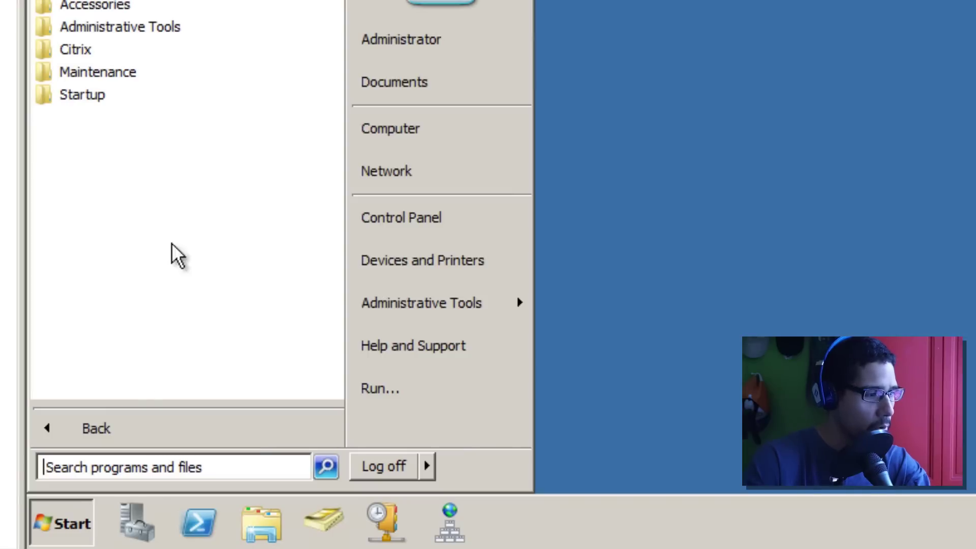
left_click(154, 56)
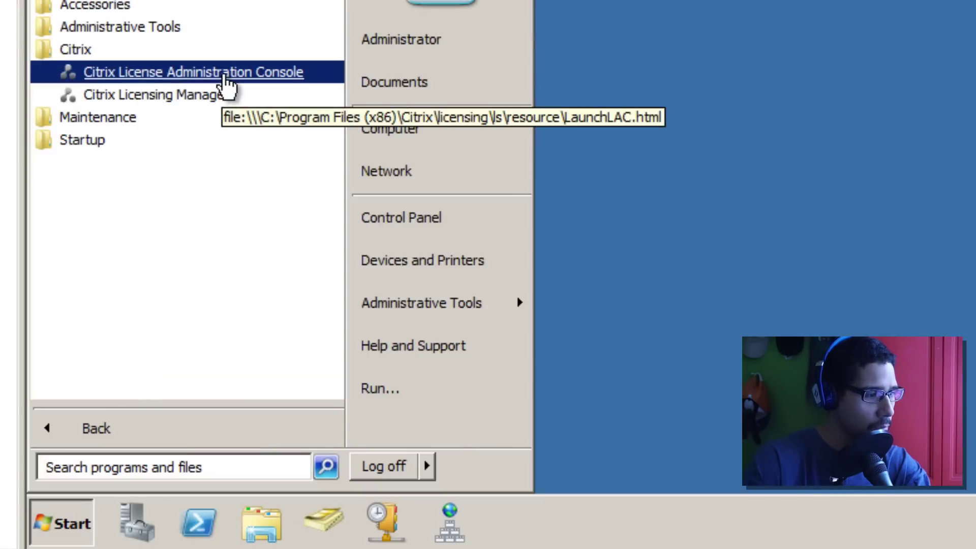
left_click(223, 77)
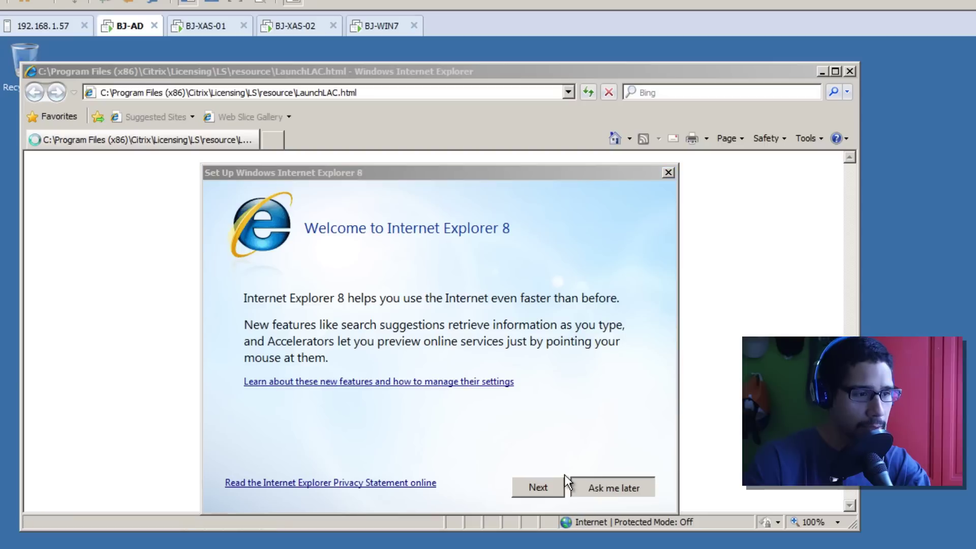
left_click(572, 483)
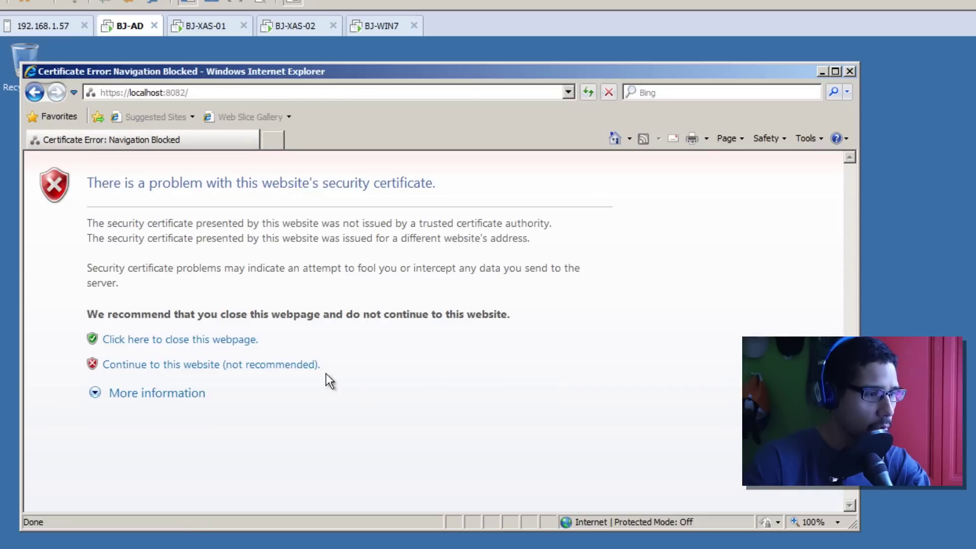
left_click(272, 364)
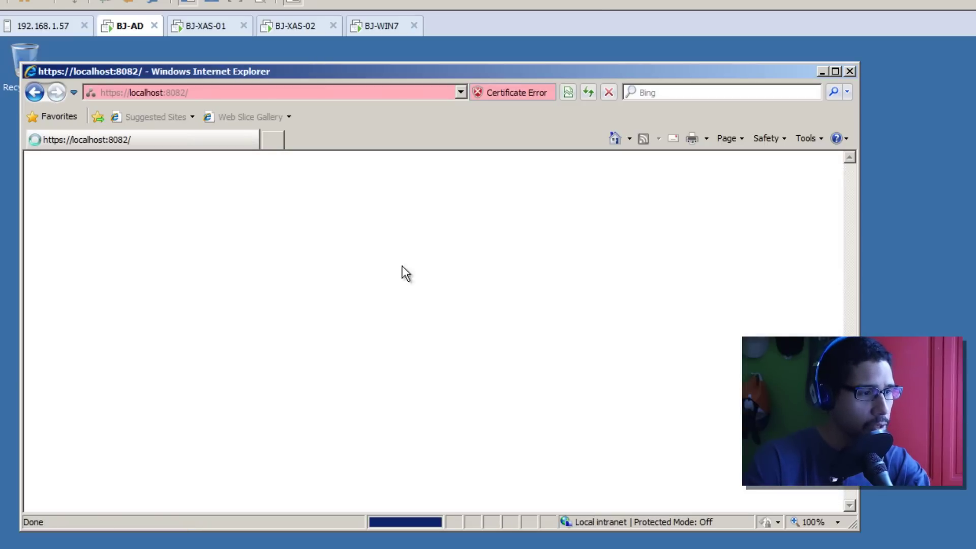
double_click(582, 69)
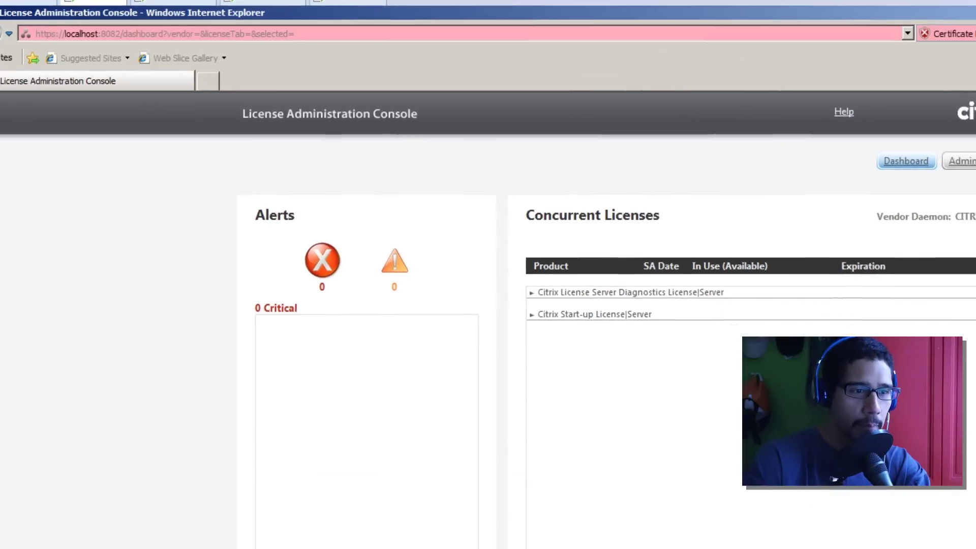
- Log on to the console's Administration area as btnhd\administrator with the account password
left_click(974, 191)
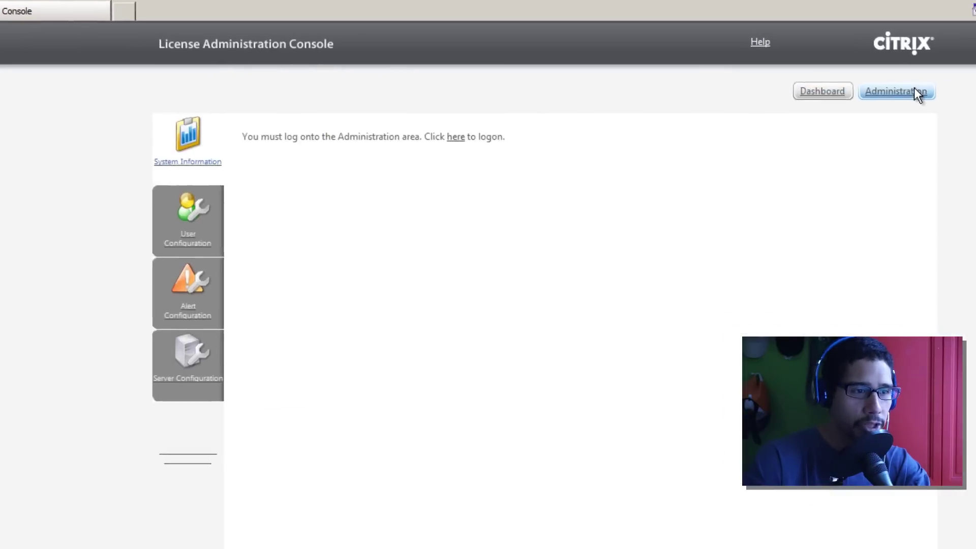
left_click(495, 219)
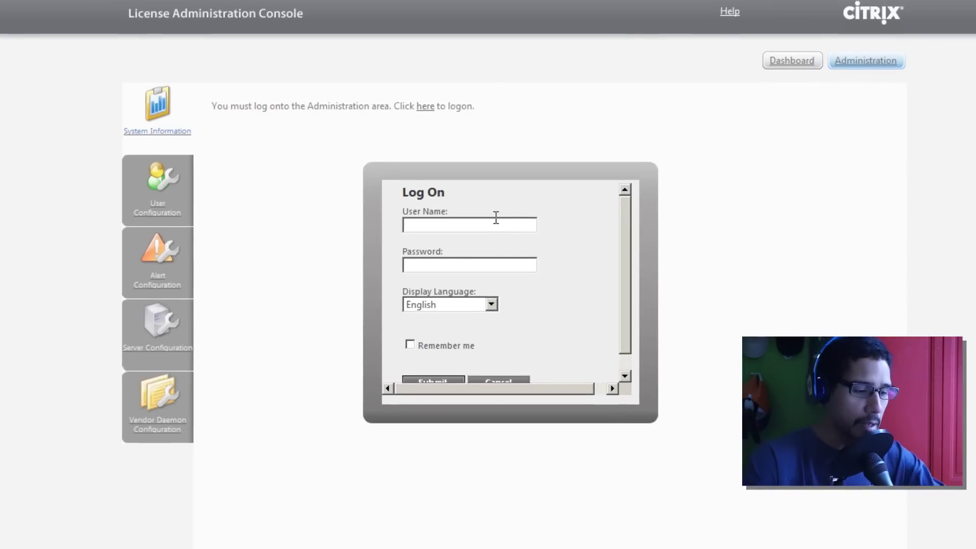
type("btnhd")
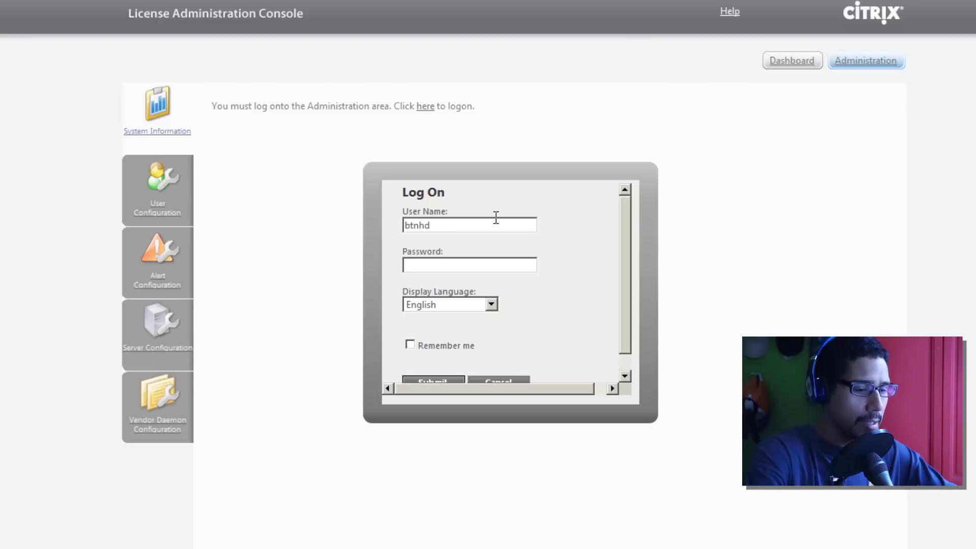
type("\\administ")
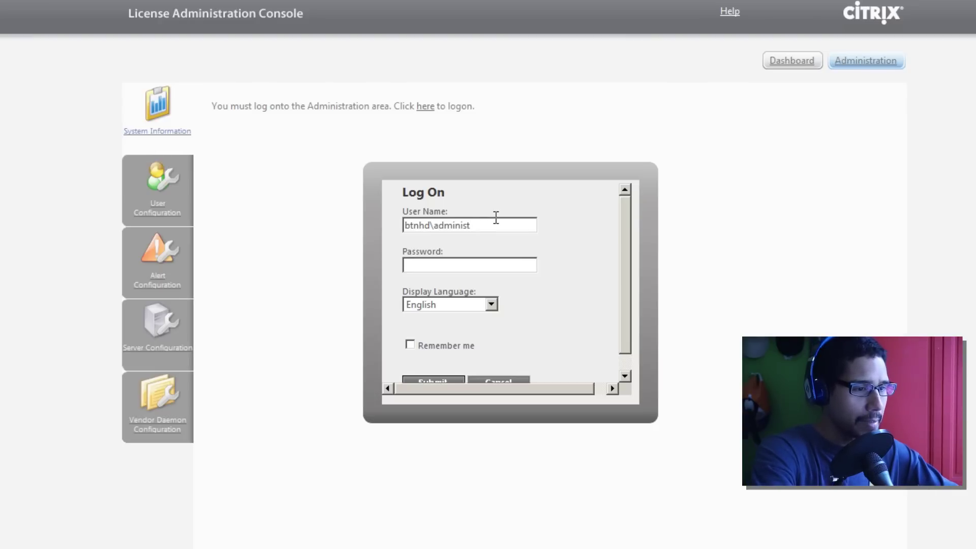
type("rator•••••••")
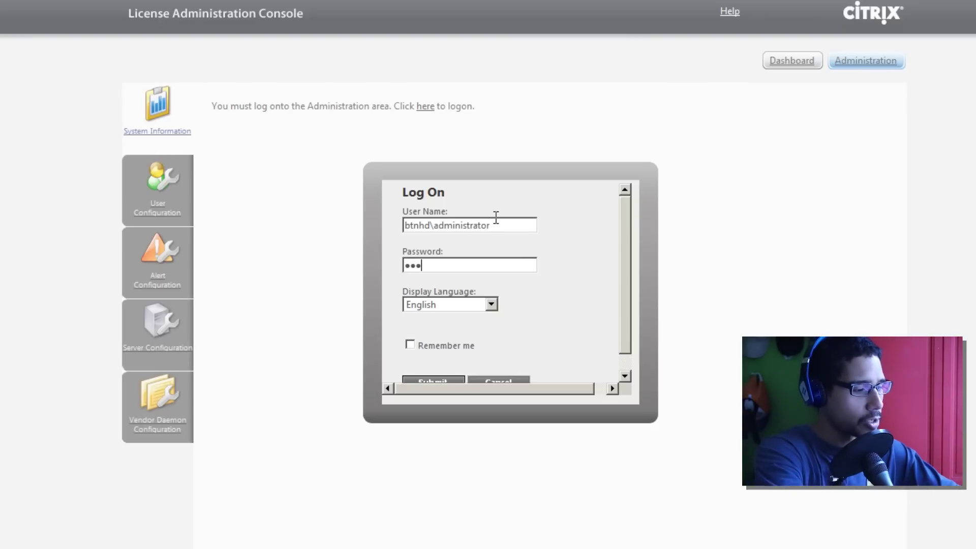
type("•")
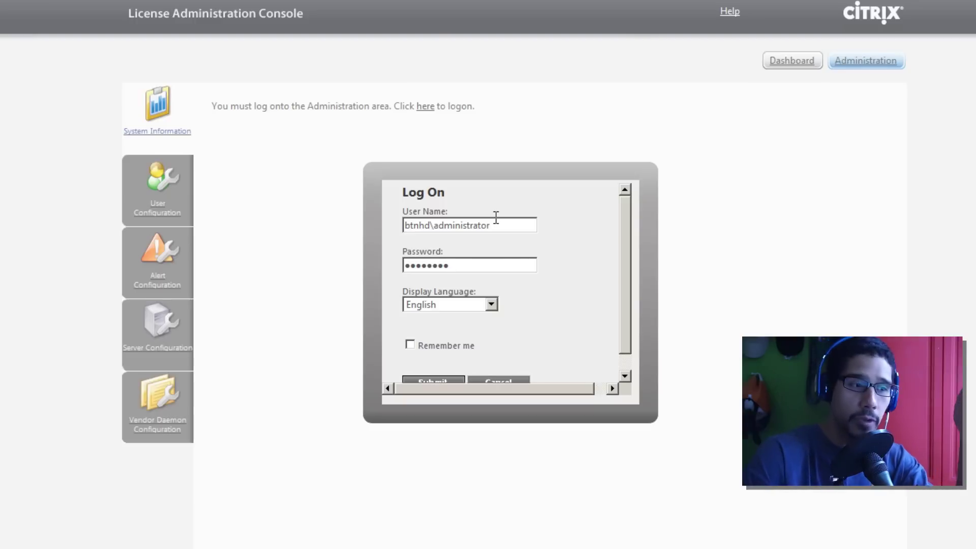
key("Return")
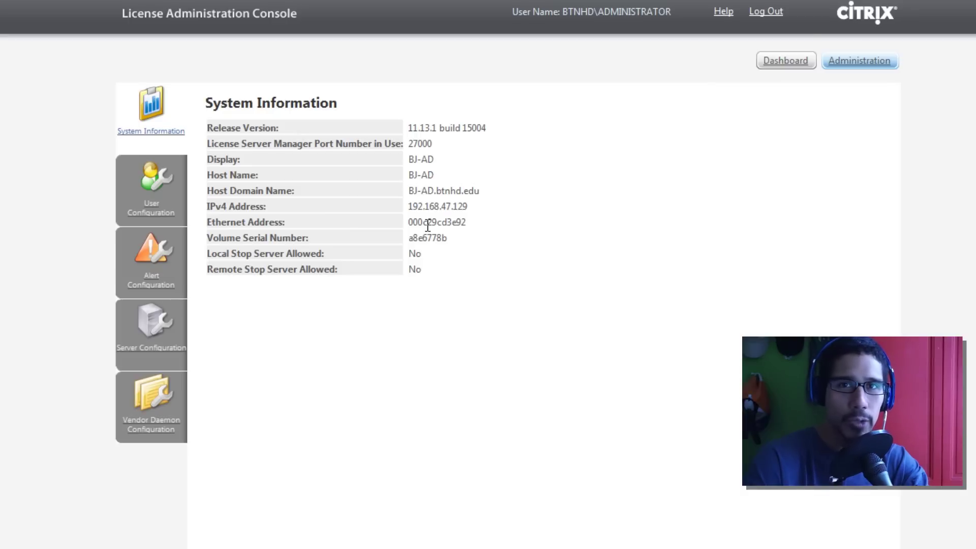
- Open the license import option in the Vendor Daemon Configuration
left_click(159, 430)
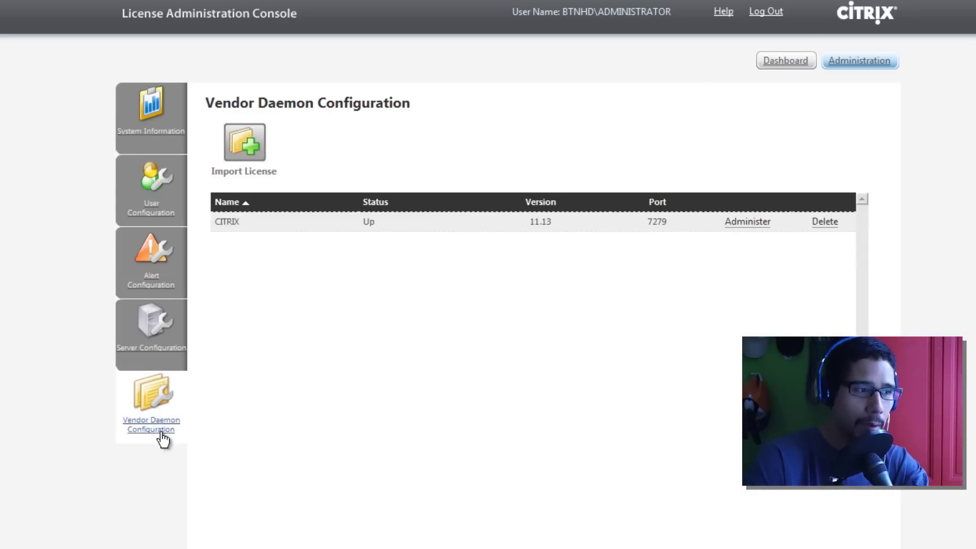
left_click(250, 146)
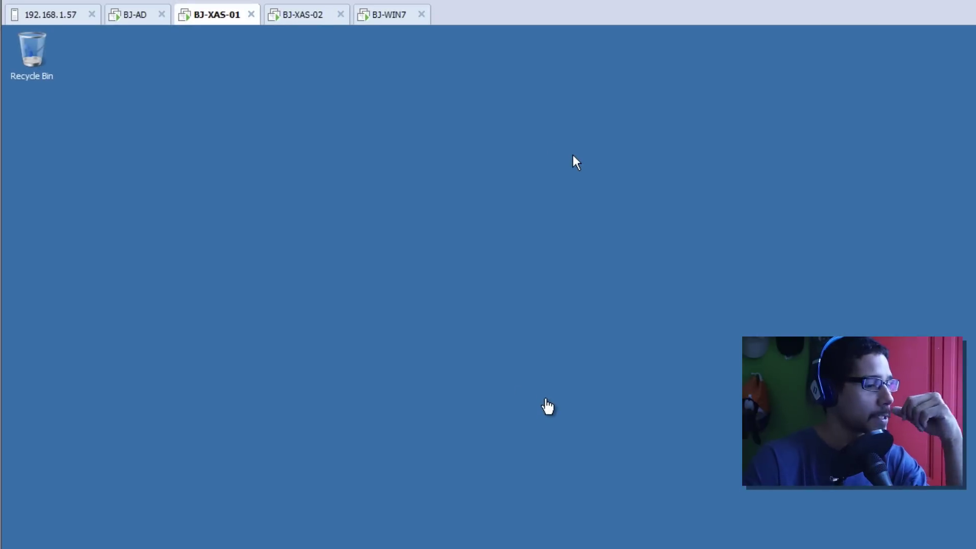
- Launch Citrix Studio on the BJ-XAS-01 virtual machine
left_click(40, 548)
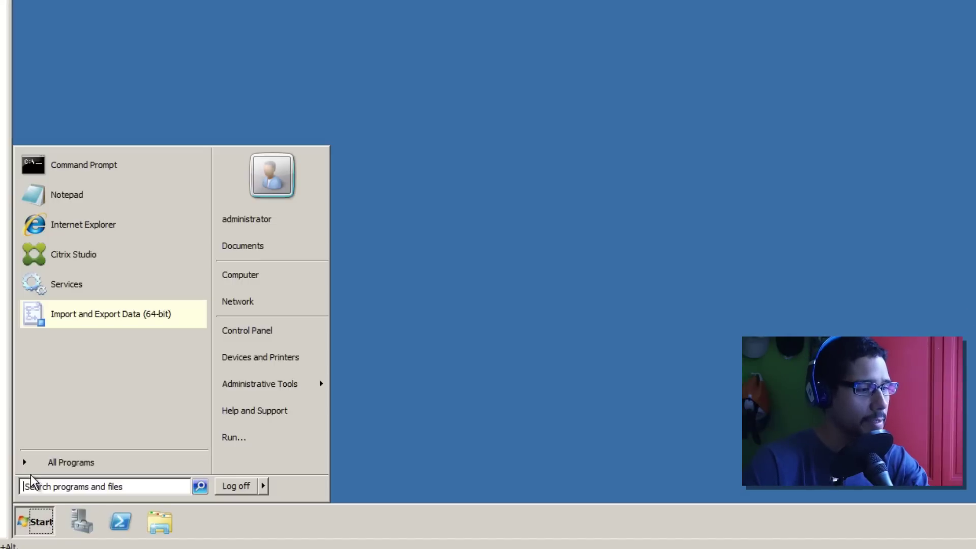
left_click(75, 461)
left_click(56, 226)
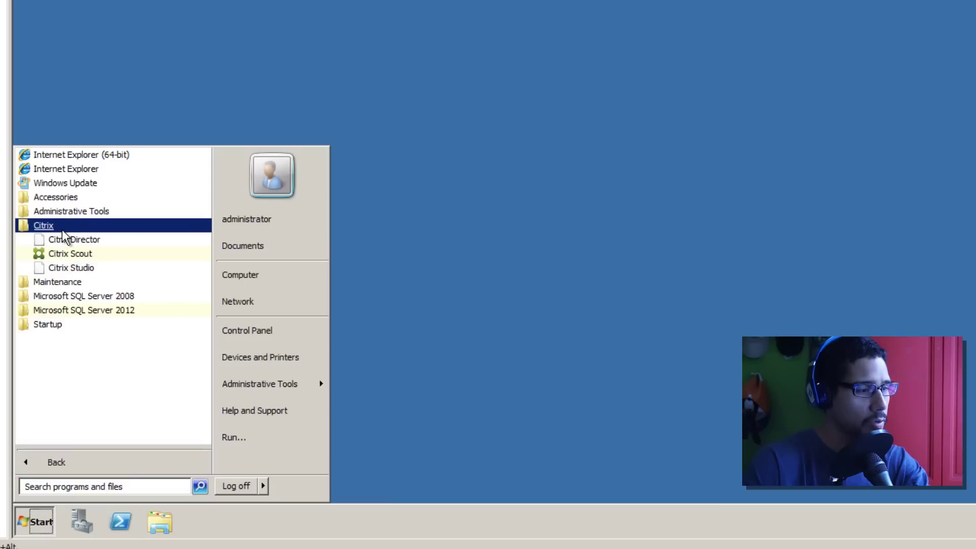
left_click(84, 268)
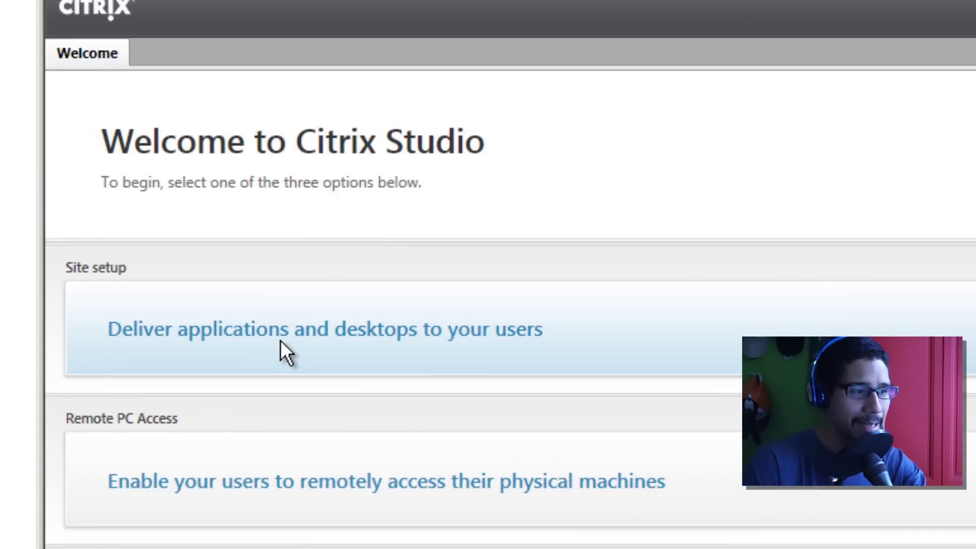
- Start the site setup for delivering applications and desktops, name the fully configured Site BTNHD, and accept the default database details
left_click(281, 342)
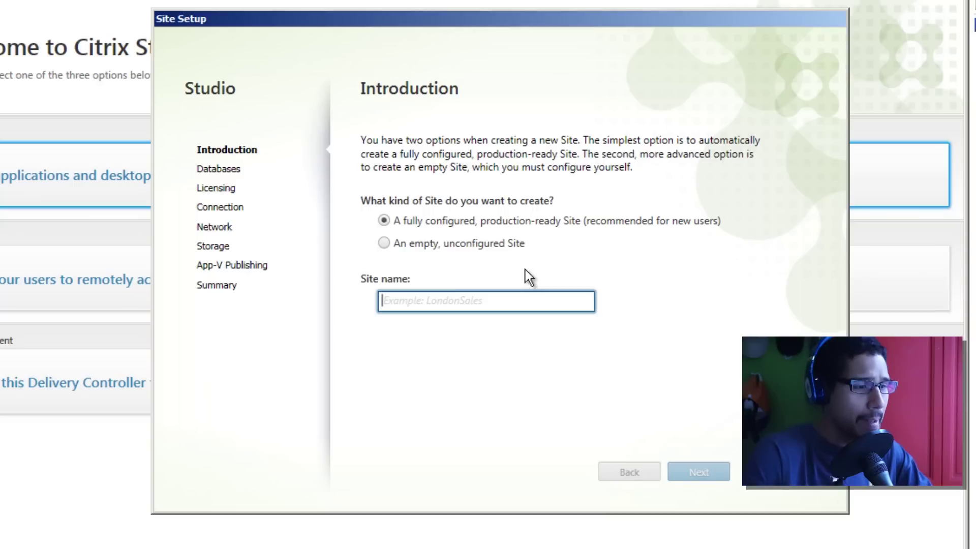
type("BTNHD")
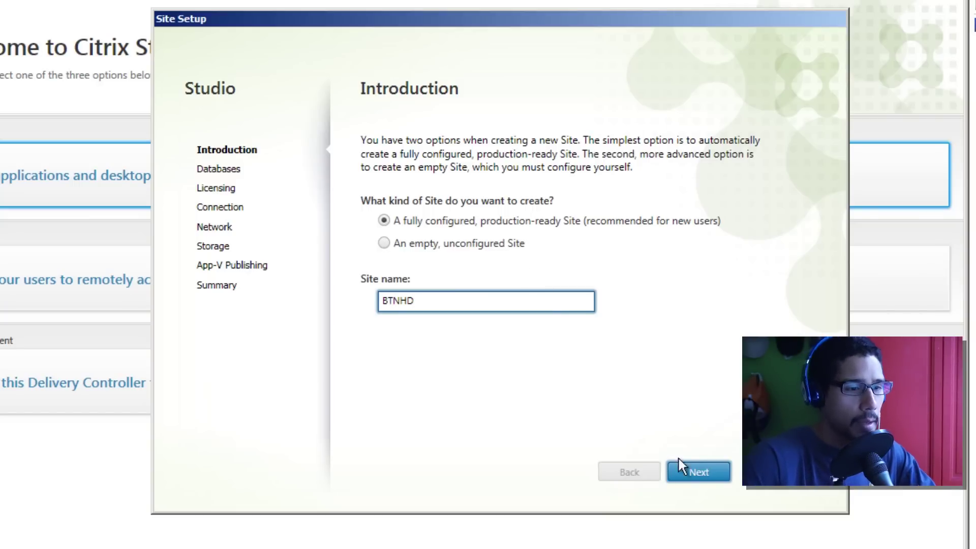
left_click(698, 462)
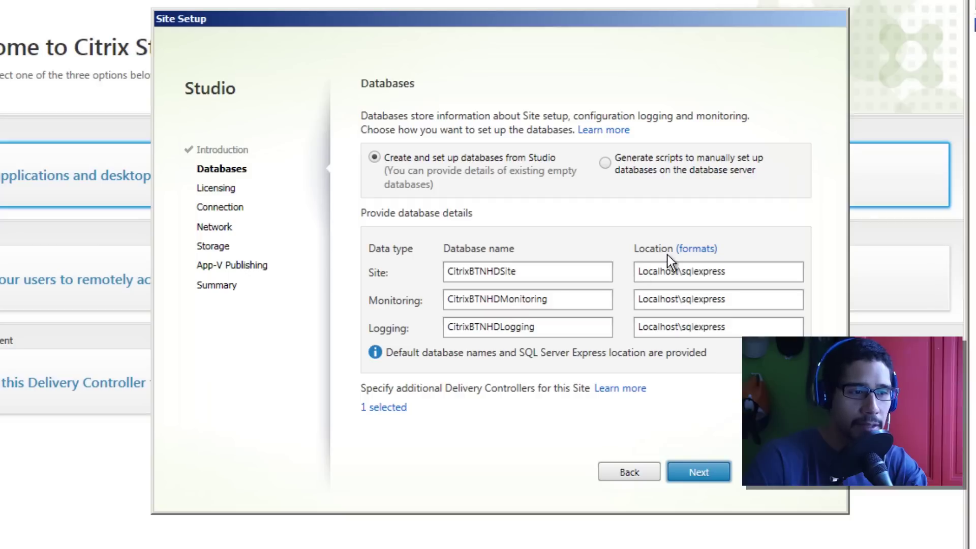
left_click(699, 472)
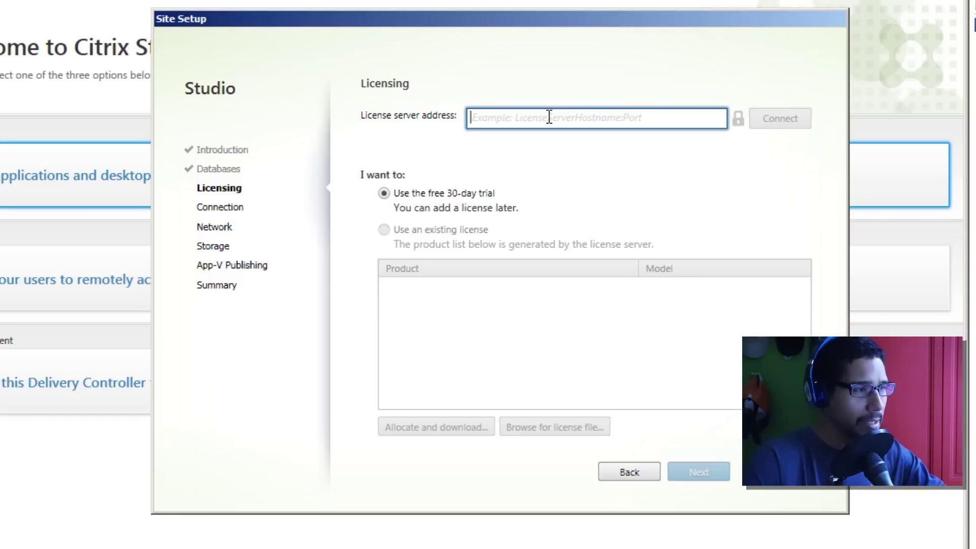
- Set the license server address to bj-ad.btnhd.edu and connect to it
type("bj-ad")
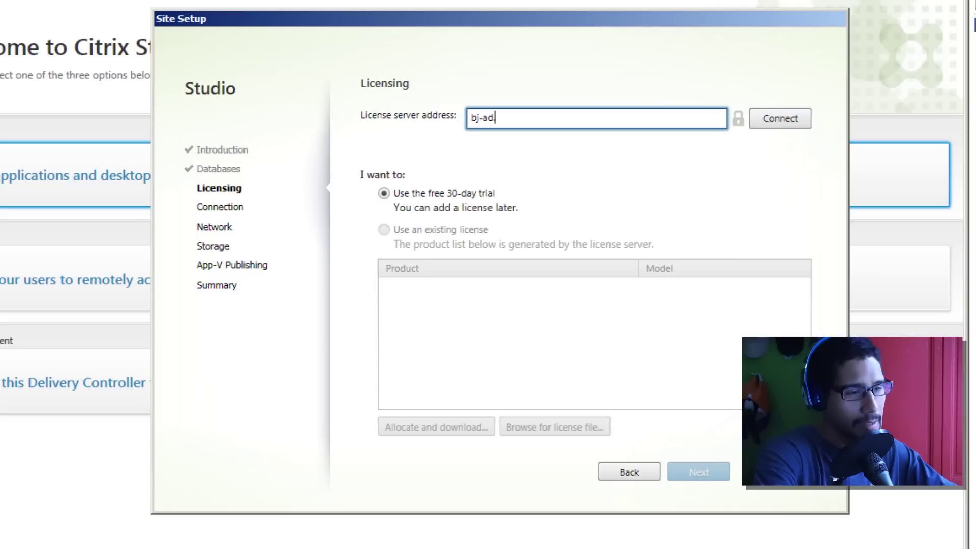
type(".btnhd")
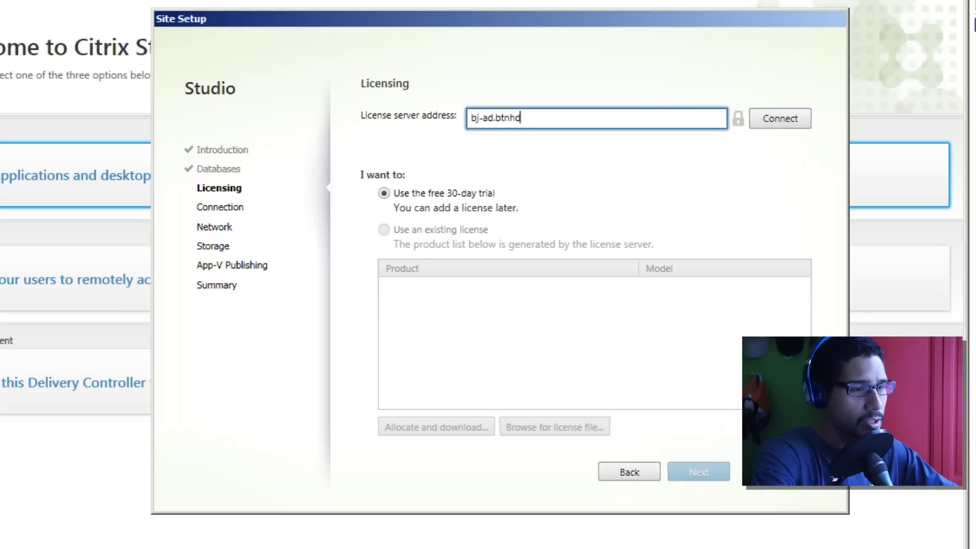
type(".edu")
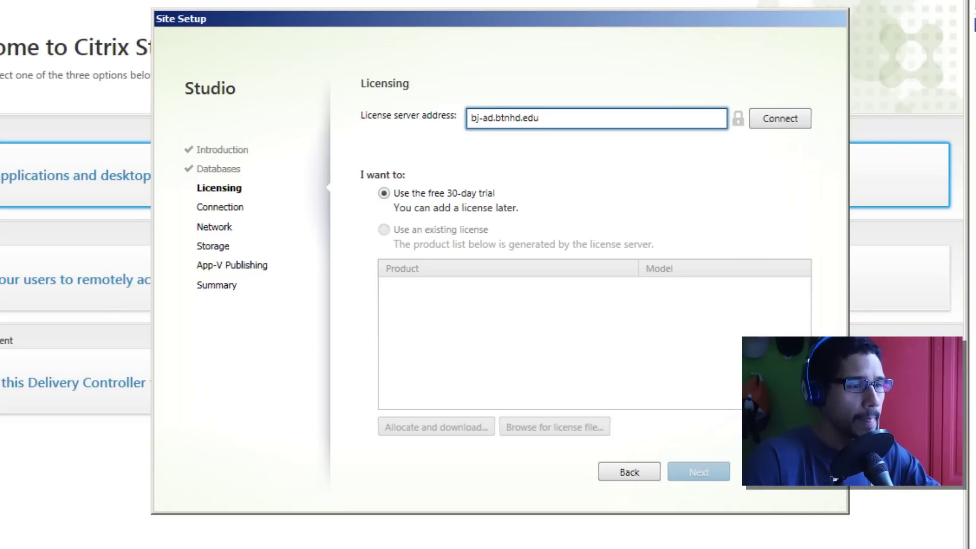
key("Return")
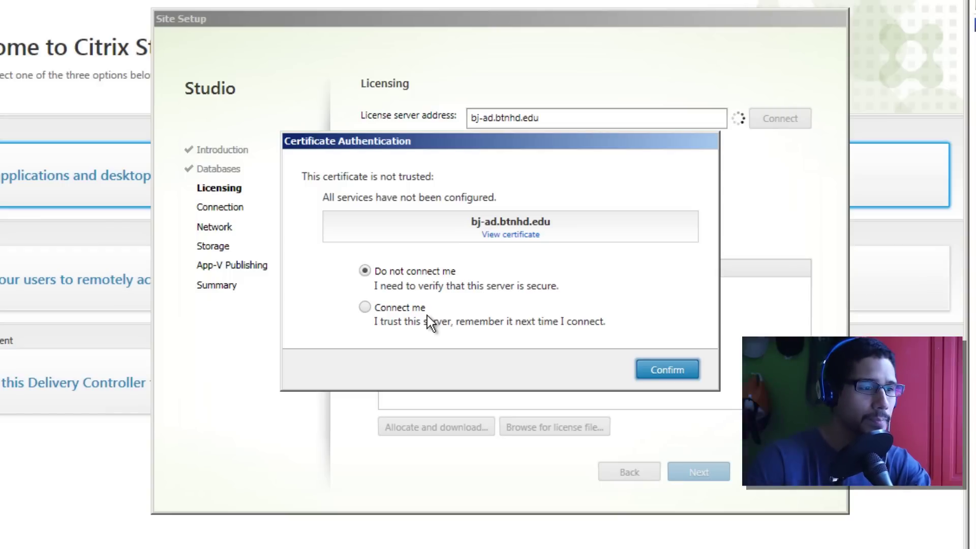
- View the license server's certificate and install it, letting Windows automatically select the certificate store
left_click(505, 236)
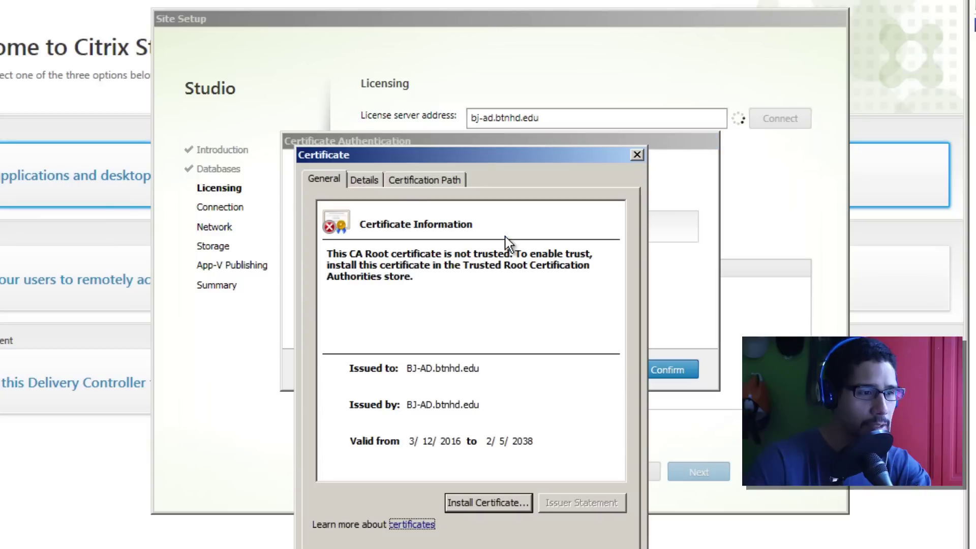
left_click(492, 505)
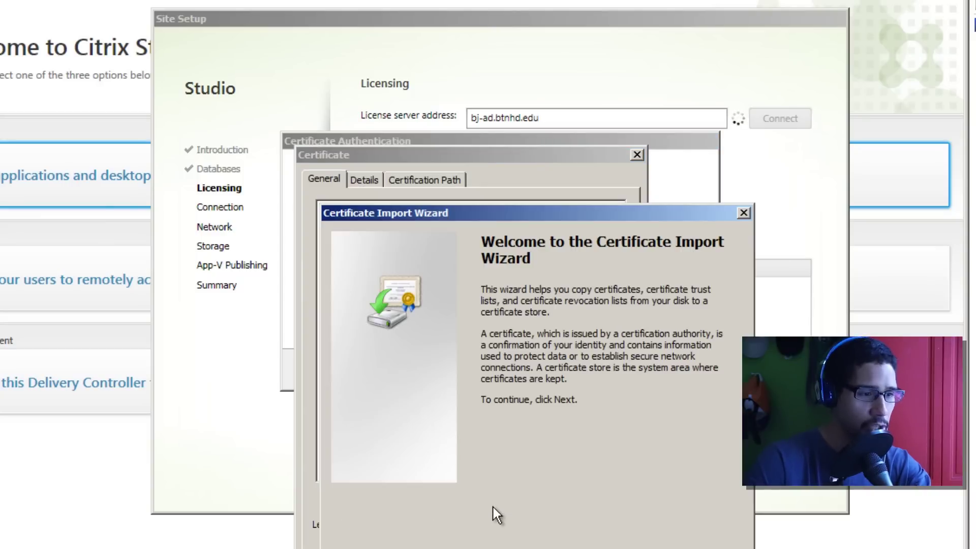
key("Return")
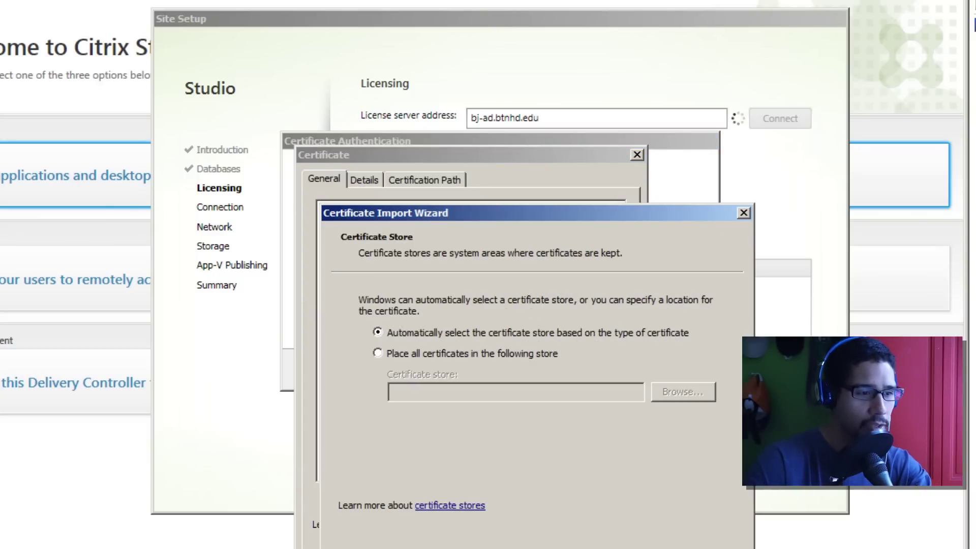
key("Return")
key("Return")
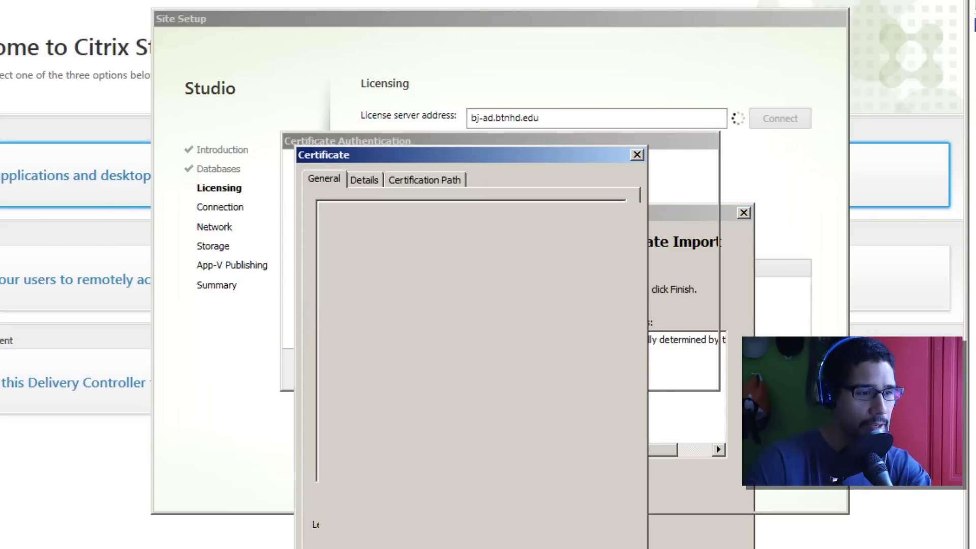
left_click(557, 319)
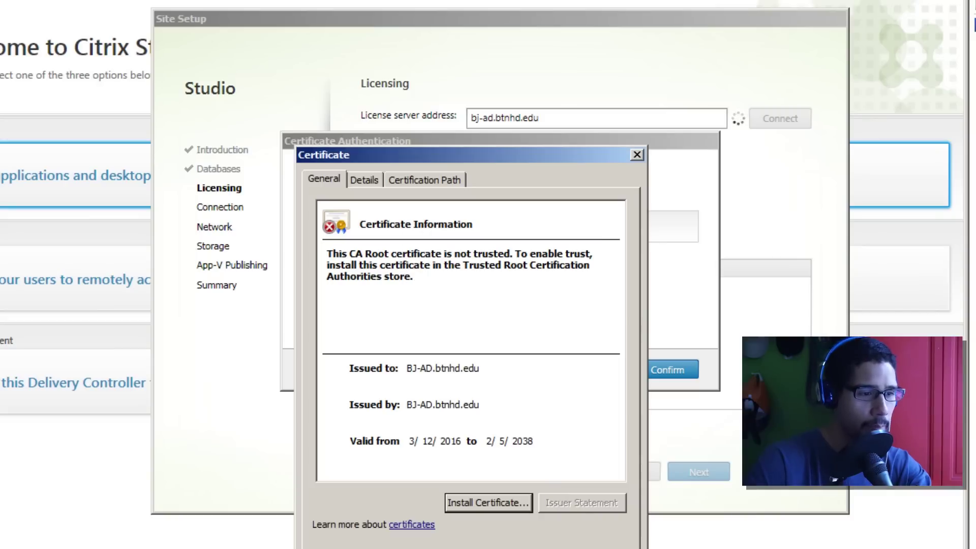
left_click(561, 519)
- Trust and connect to the license server, then continue the site setup with the free 30-day trial
left_click(397, 306)
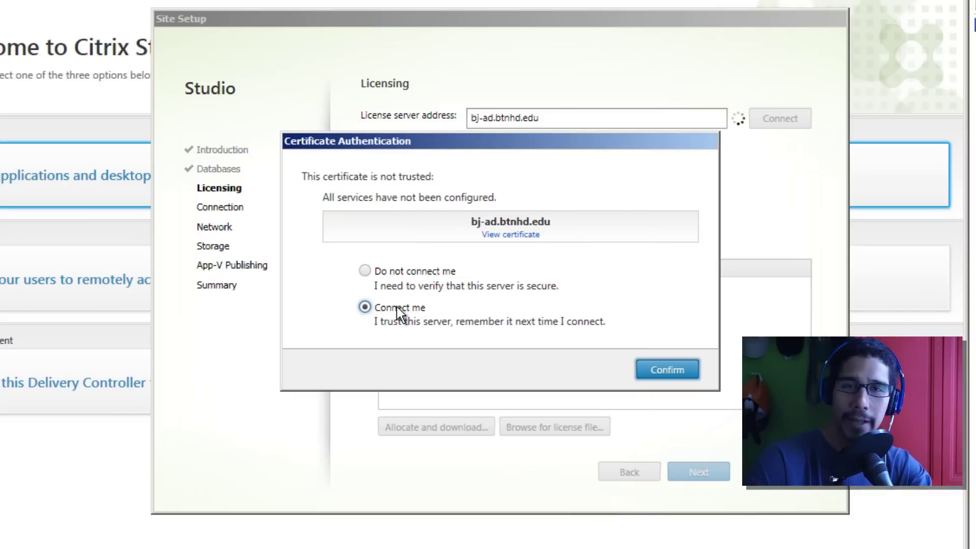
left_click(670, 365)
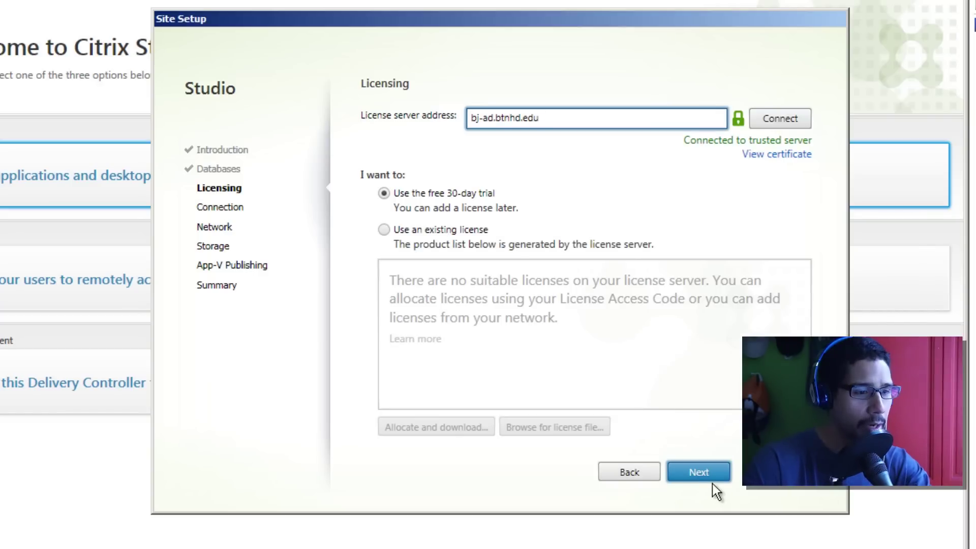
left_click(700, 477)
left_click(646, 475)
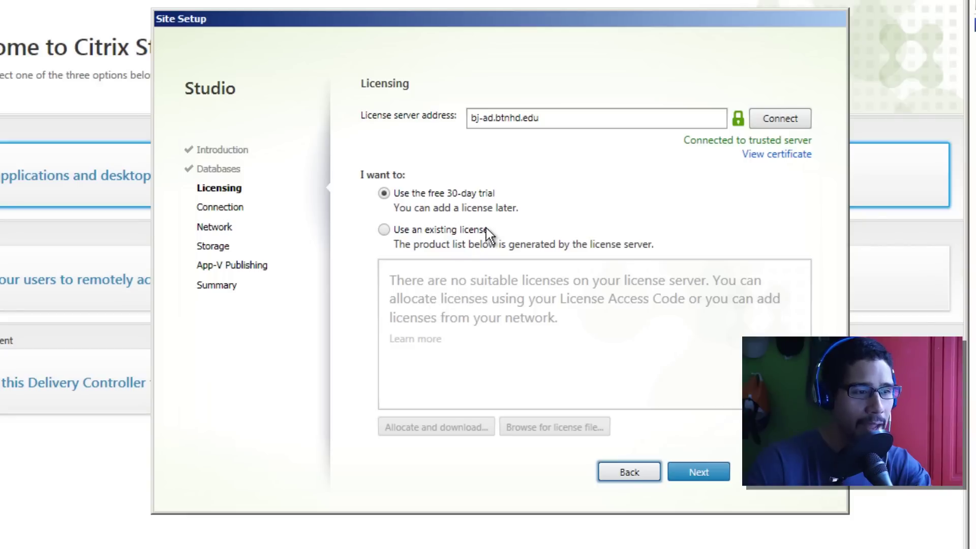
left_click(713, 479)
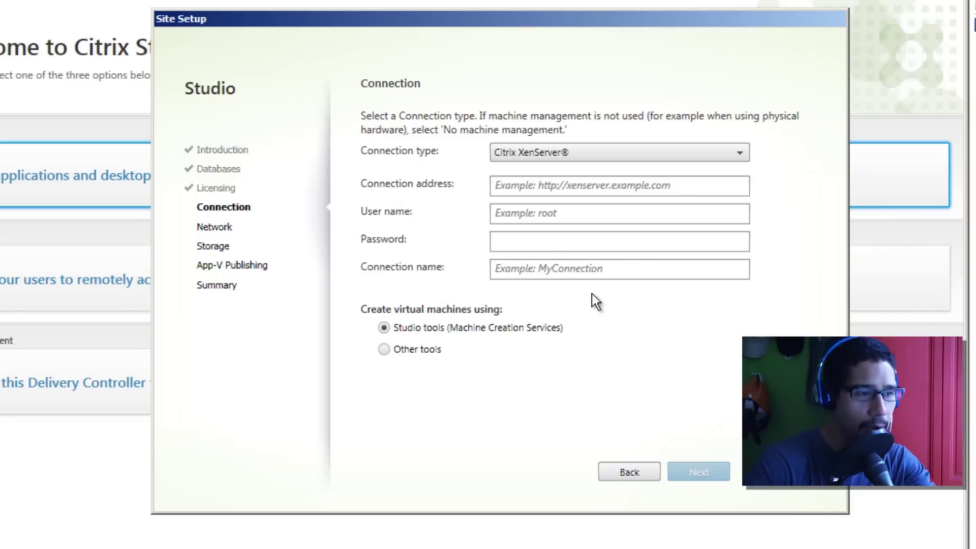
- Set the site's connection type to No machine management and continue to App-V publishing
left_click(559, 150)
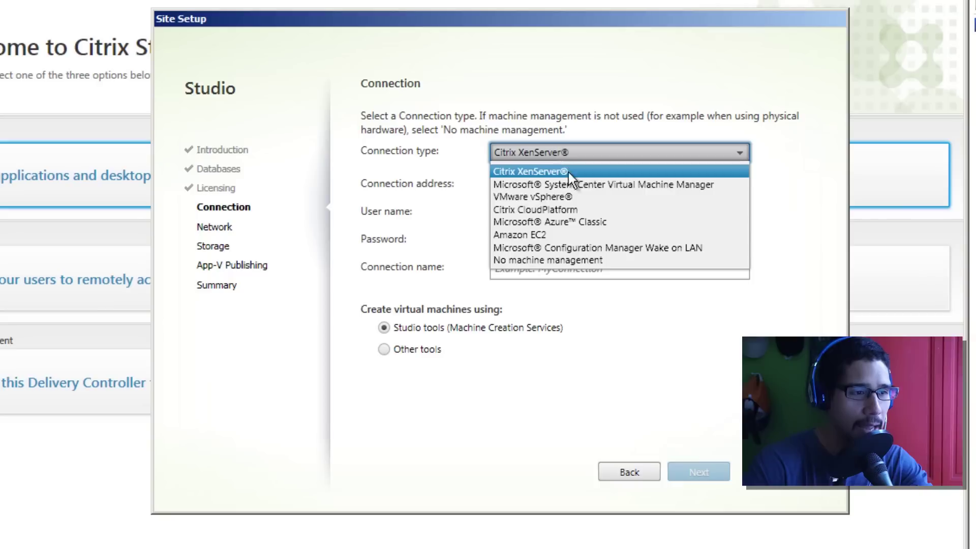
left_click(588, 261)
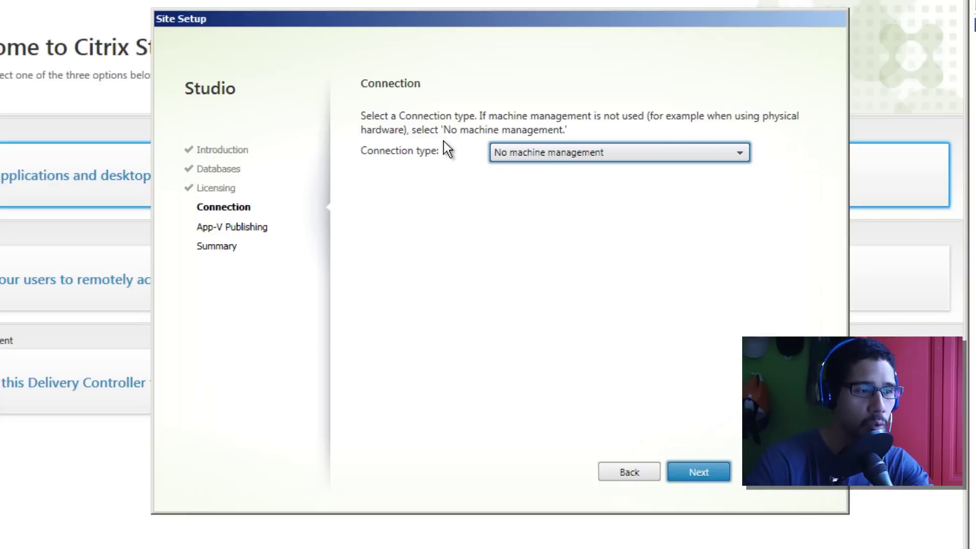
left_click(600, 154)
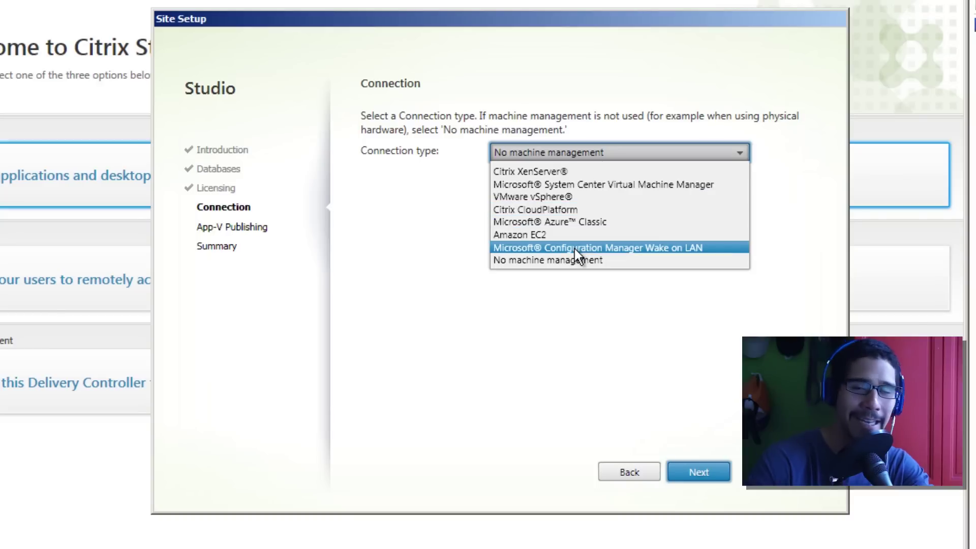
left_click(594, 306)
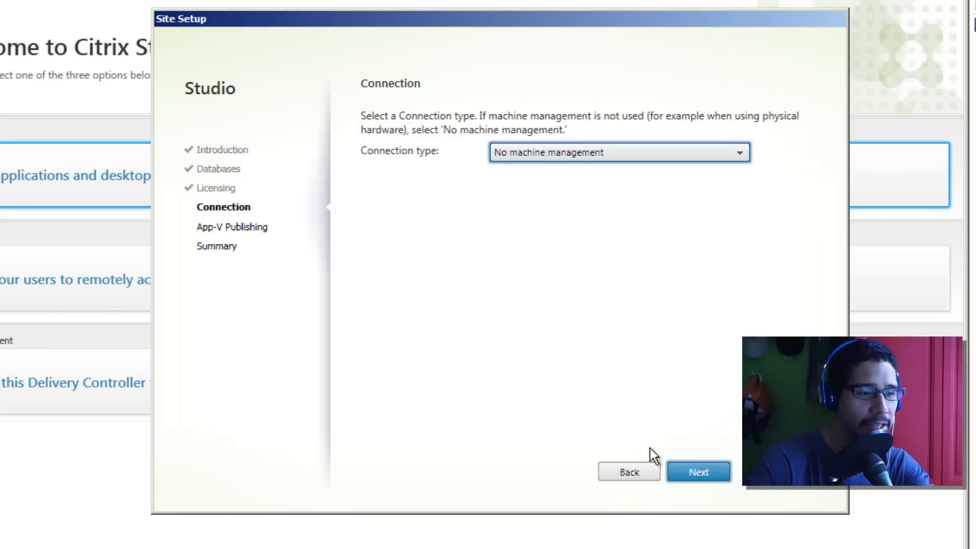
left_click(699, 472)
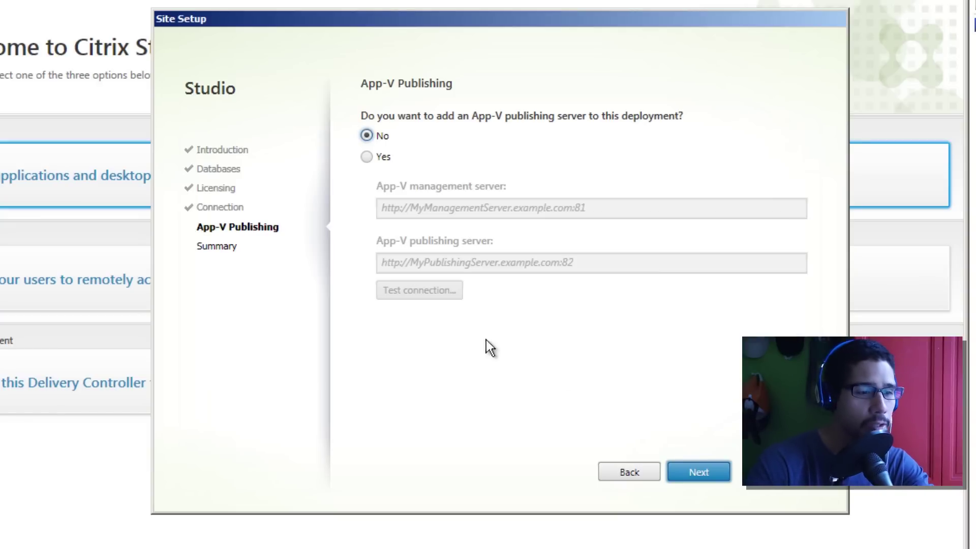
- Leave out an App-V publishing server, decline the Customer Experience Improvement Program, and finish the site setup
left_click(691, 467)
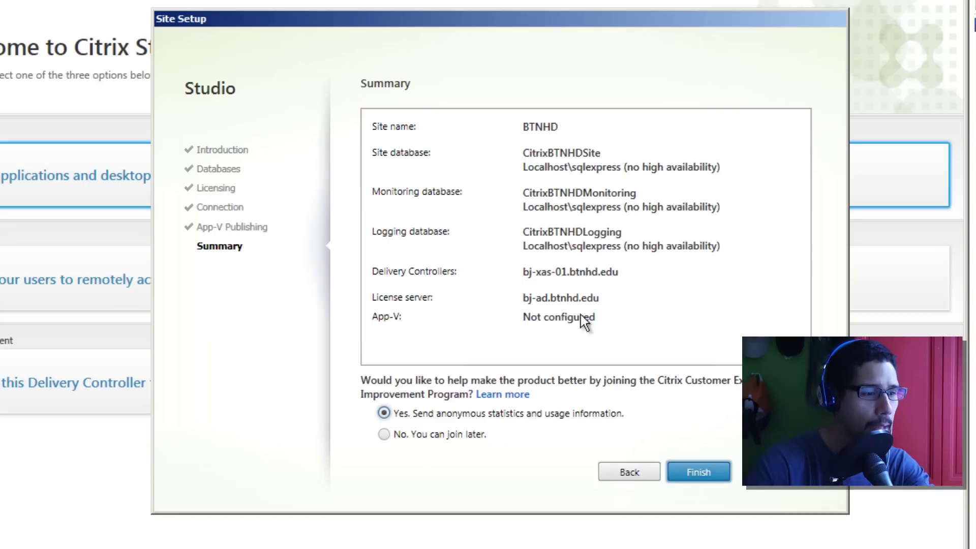
left_click(435, 437)
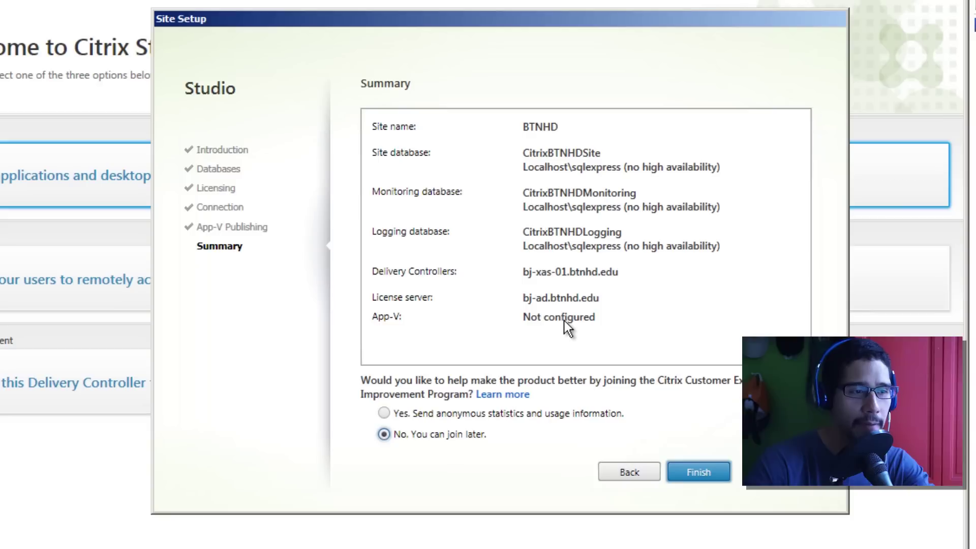
left_click(697, 473)
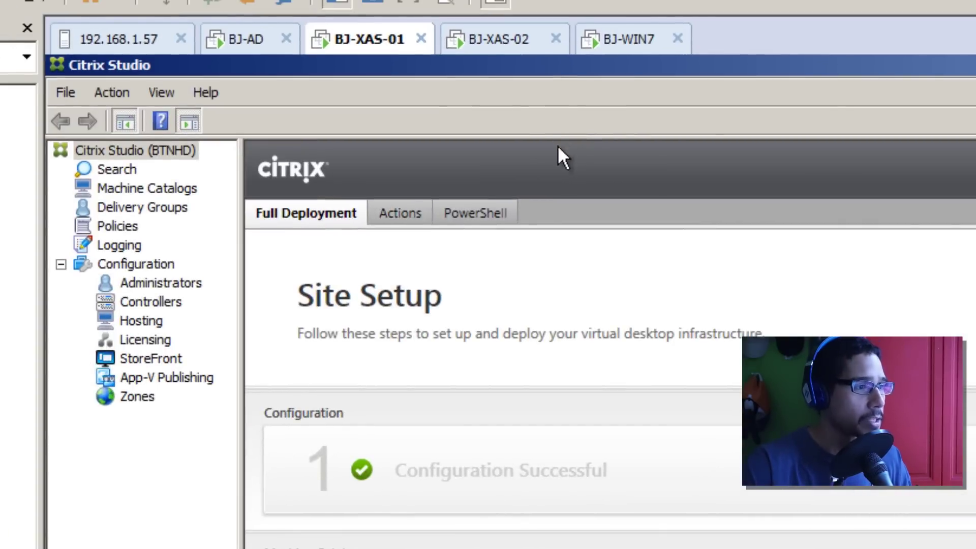
- Launch Citrix StoreFront on the BJ-XAS-02 virtual machine and maximize its window
left_click(500, 45)
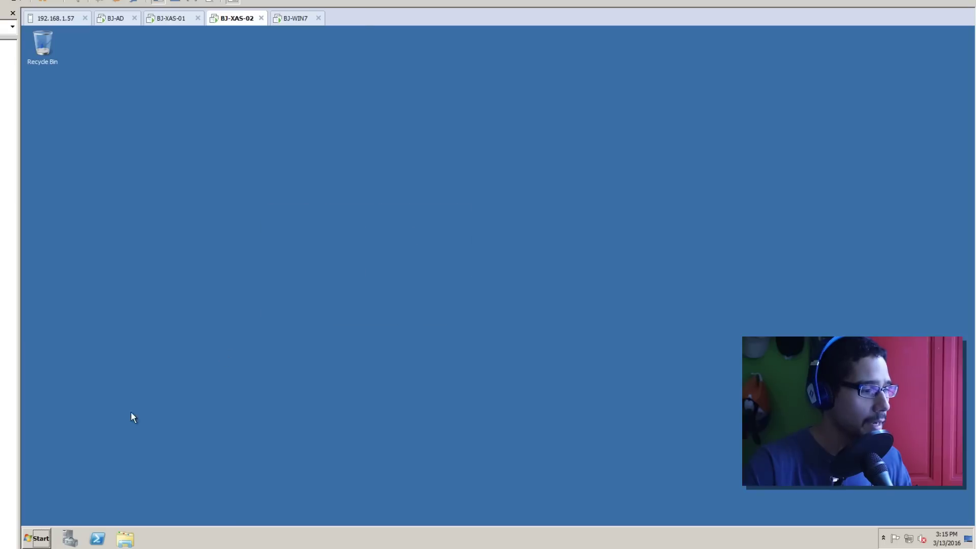
left_click(64, 523)
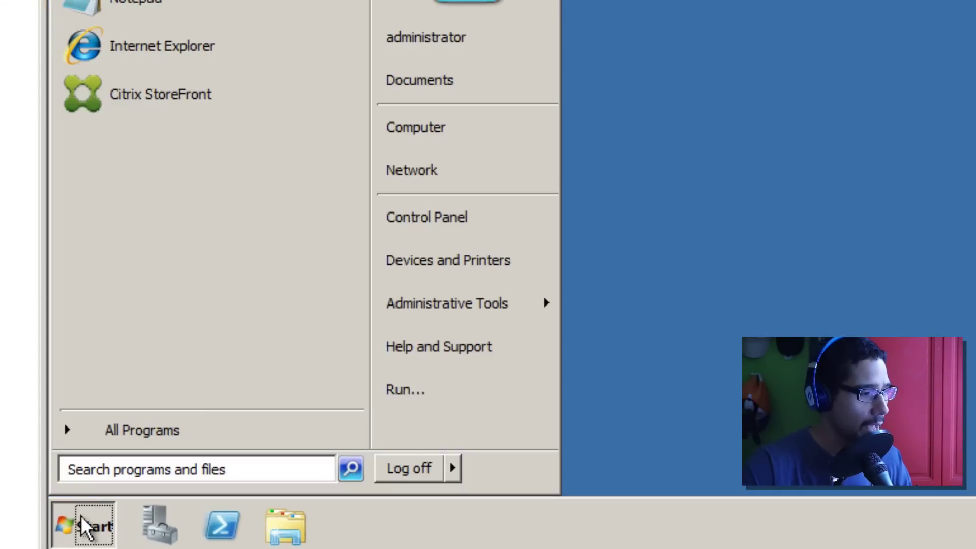
left_click(112, 440)
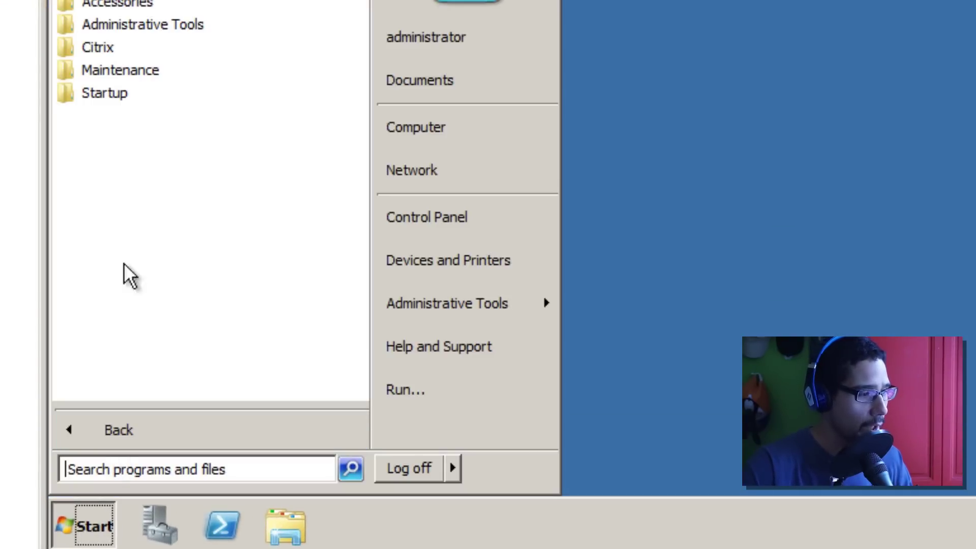
left_click(124, 49)
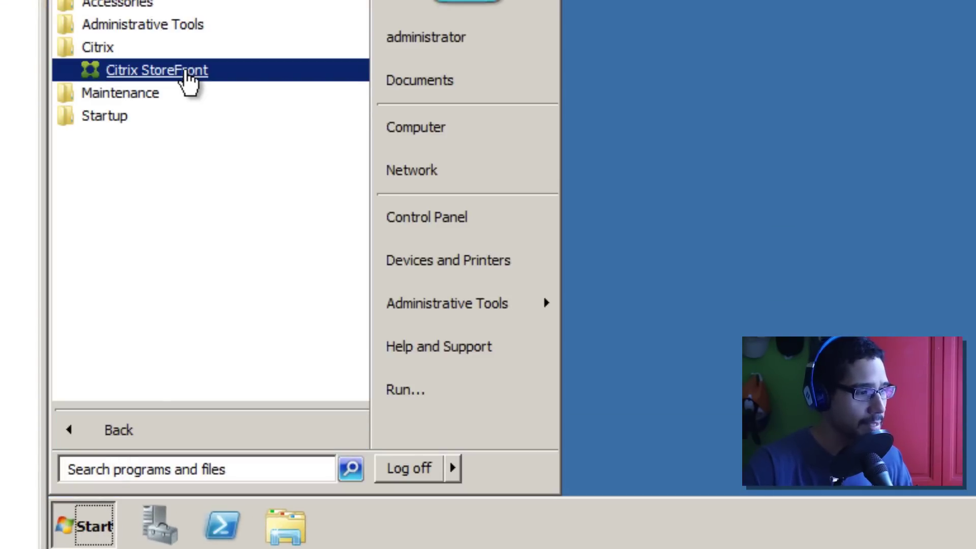
left_click(186, 71)
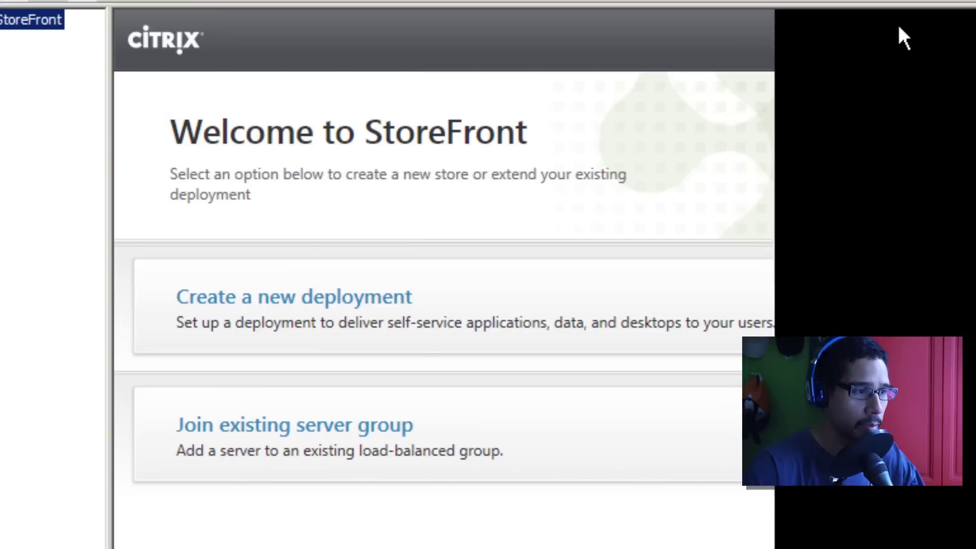
double_click(898, 25)
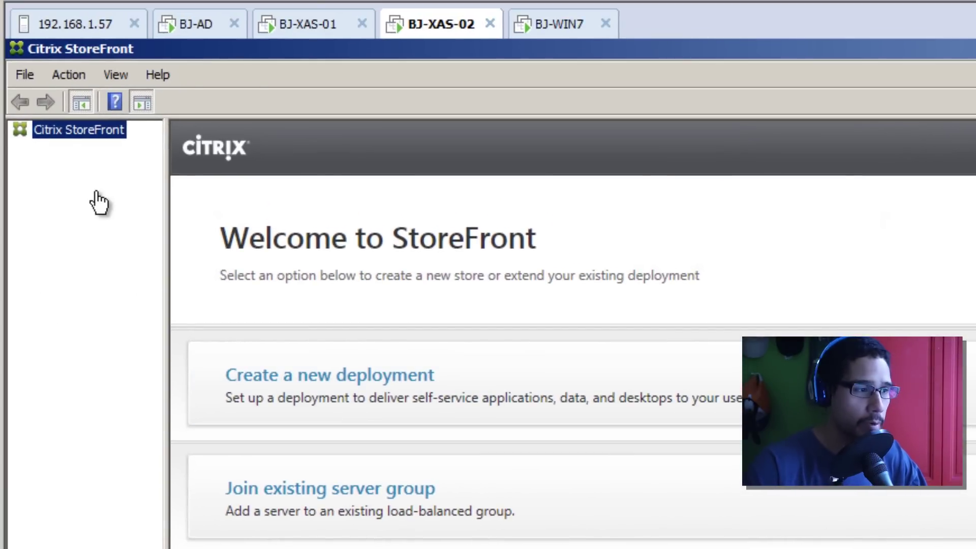
left_click(327, 391)
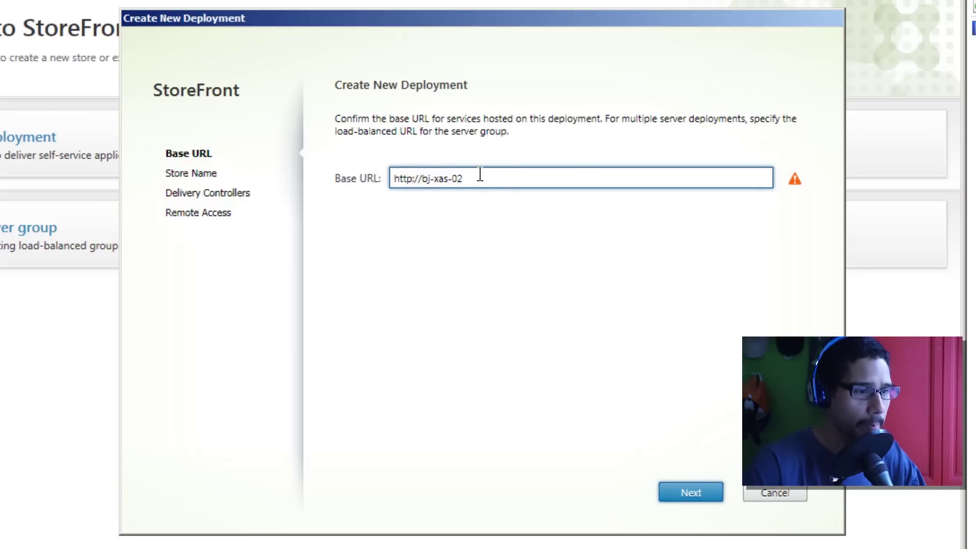
key("ctrl+a")
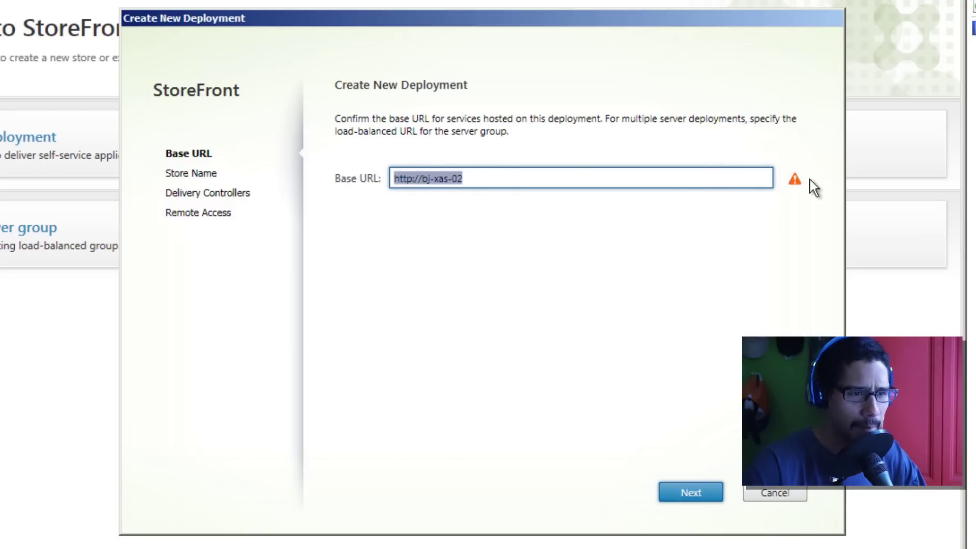
mouse_move(798, 182)
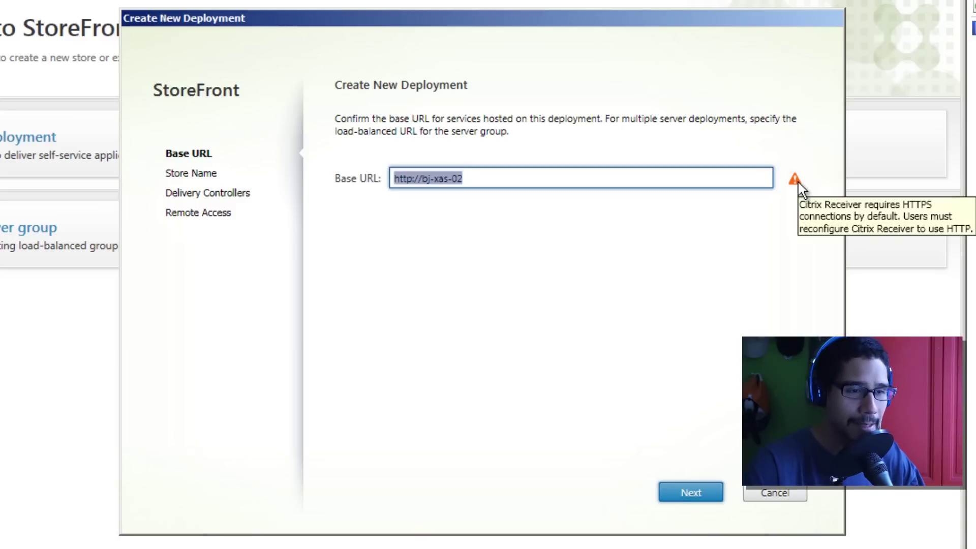
left_click(411, 179)
type("s")
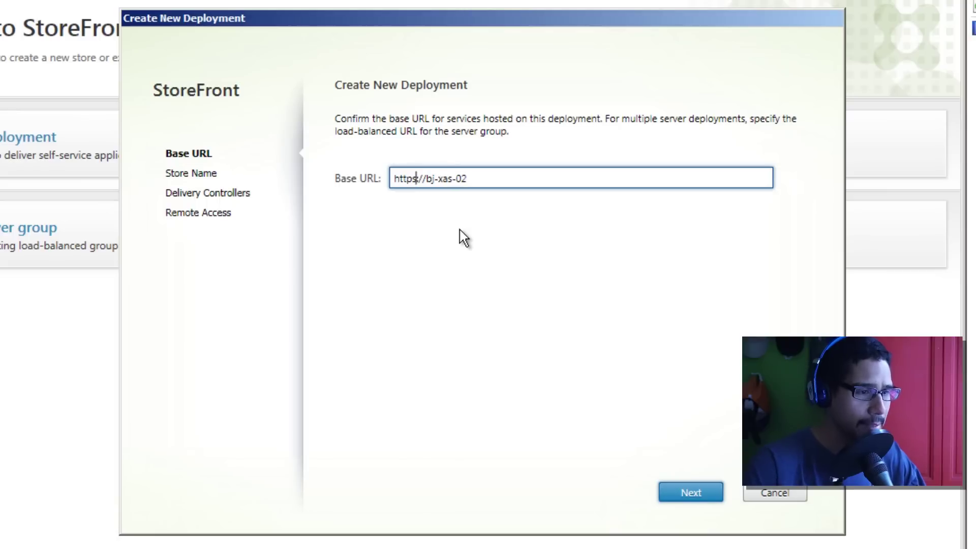
left_click(685, 177)
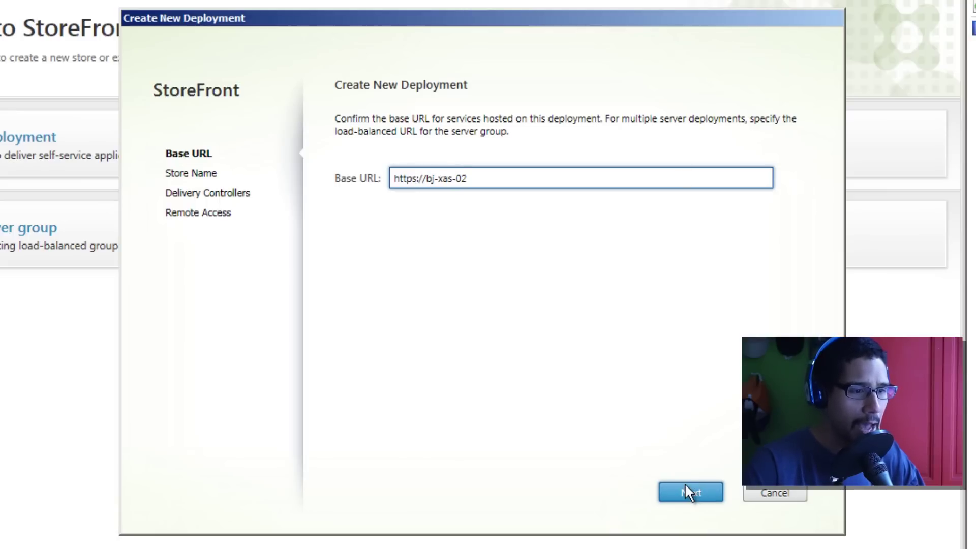
left_click(684, 491)
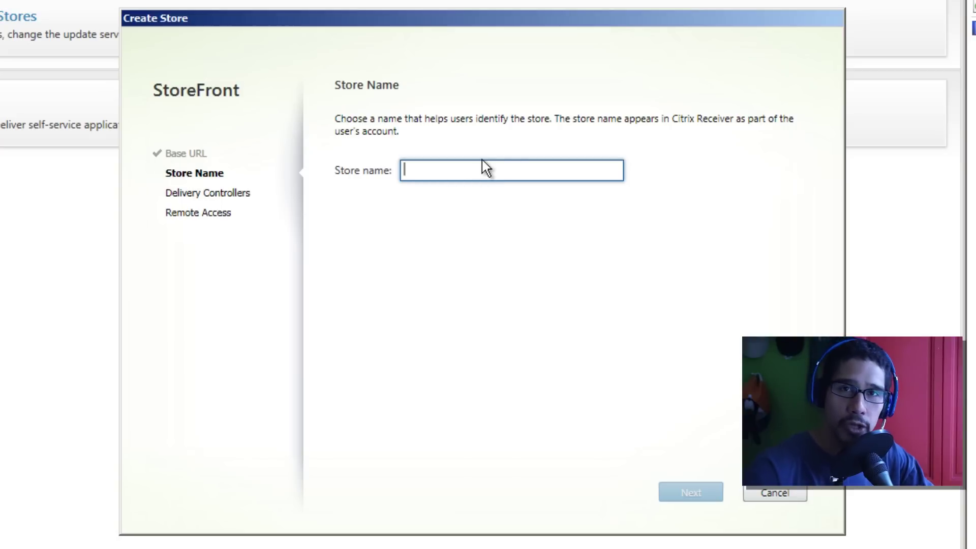
- Name the store BjTechNewsHD and continue to its delivery controllers
type("B")
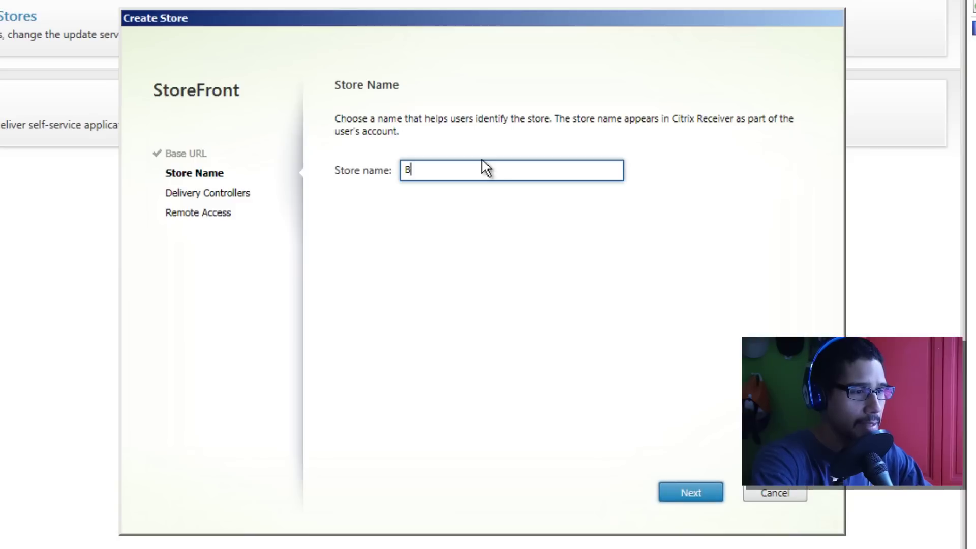
type("jTech")
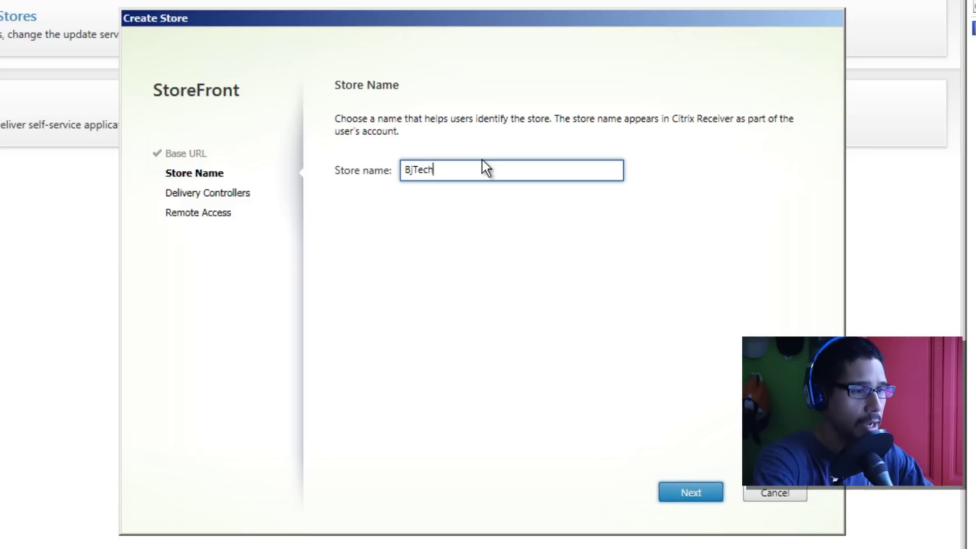
type("NewsHD")
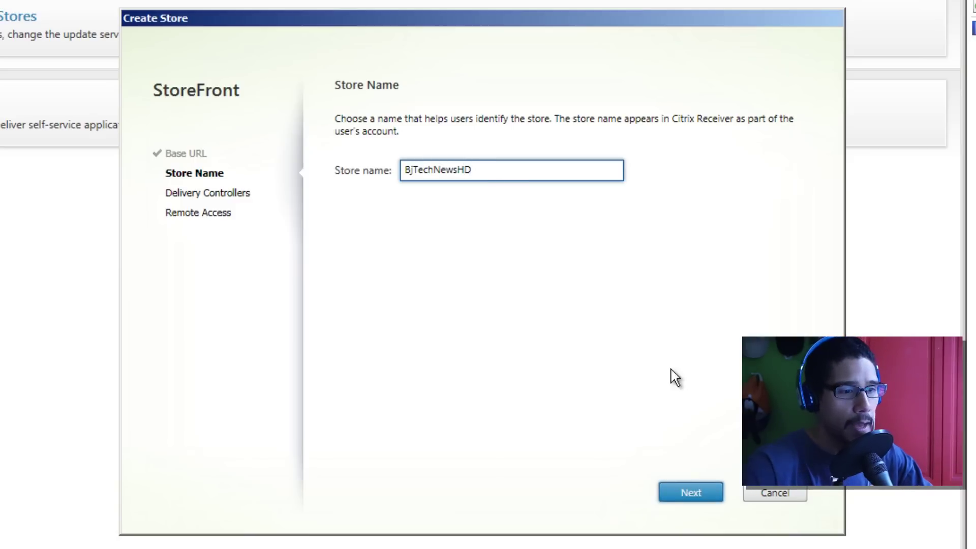
left_click(695, 492)
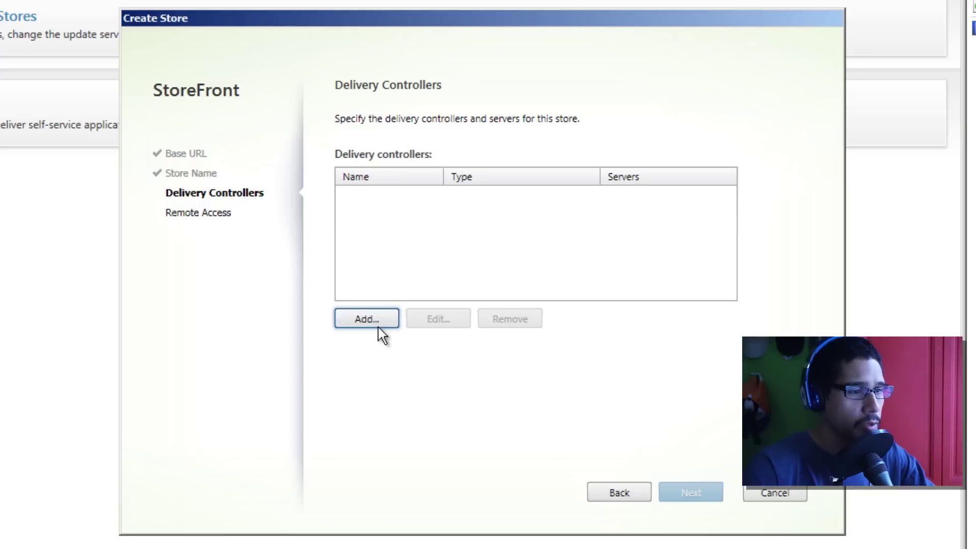
- Start adding a delivery controller with the display name BJ-XAS-01, checking the Citrix Studio server on the BJ-XAS-01 virtual machine
left_click(366, 319)
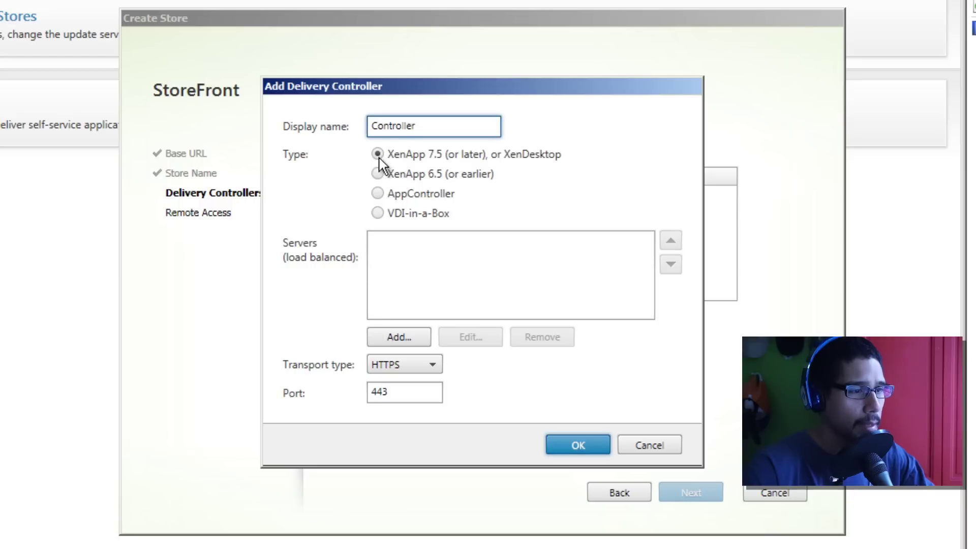
left_click(433, 125)
left_click_drag(432, 115, 328, 102)
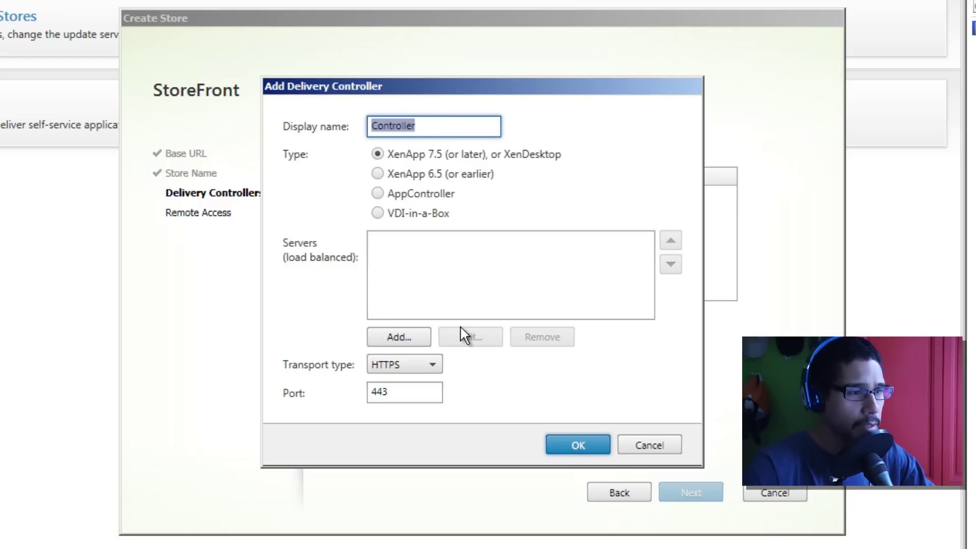
type("BJ")
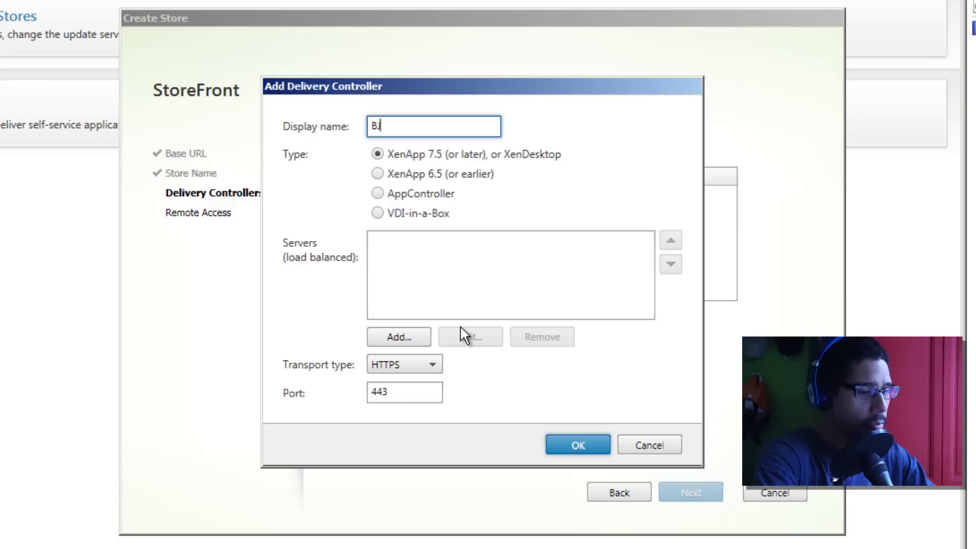
type("-XAS")
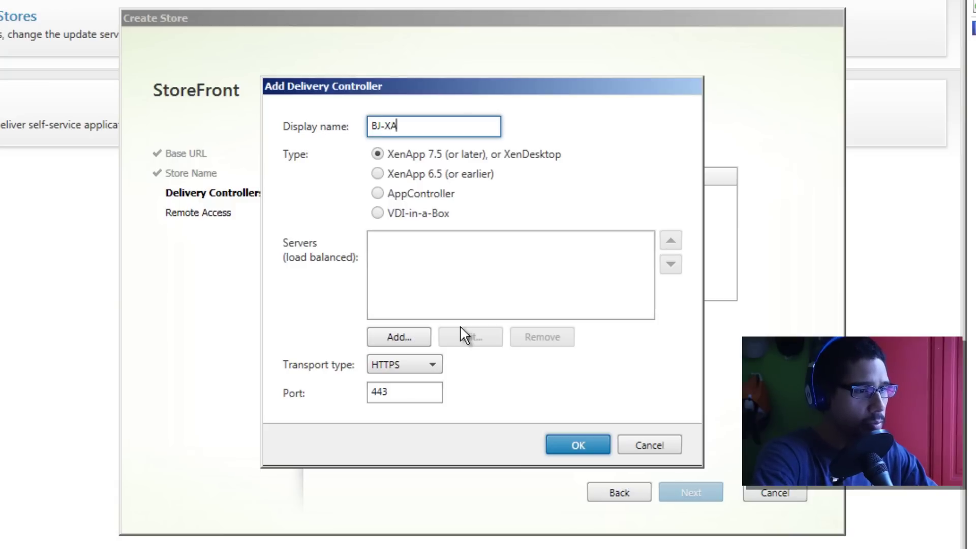
type("-01")
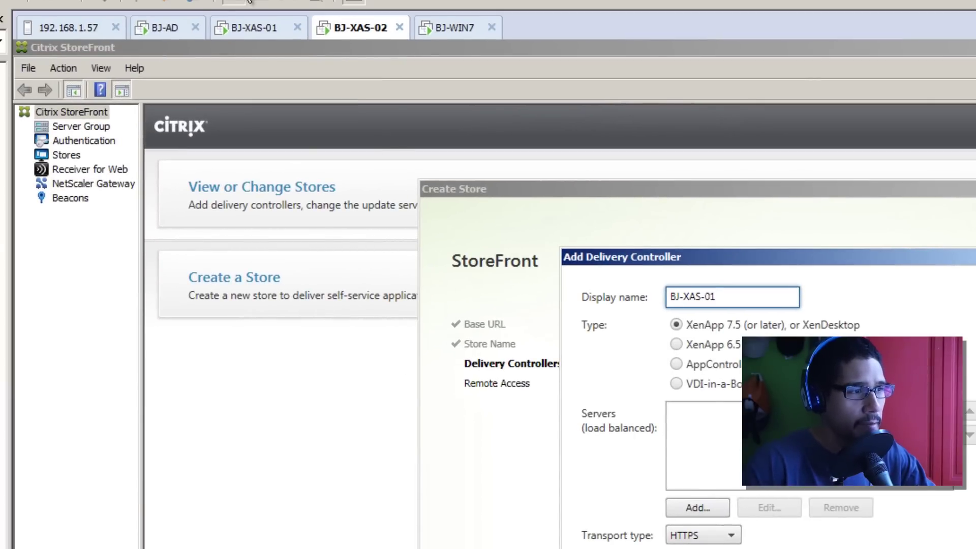
left_click(246, 31)
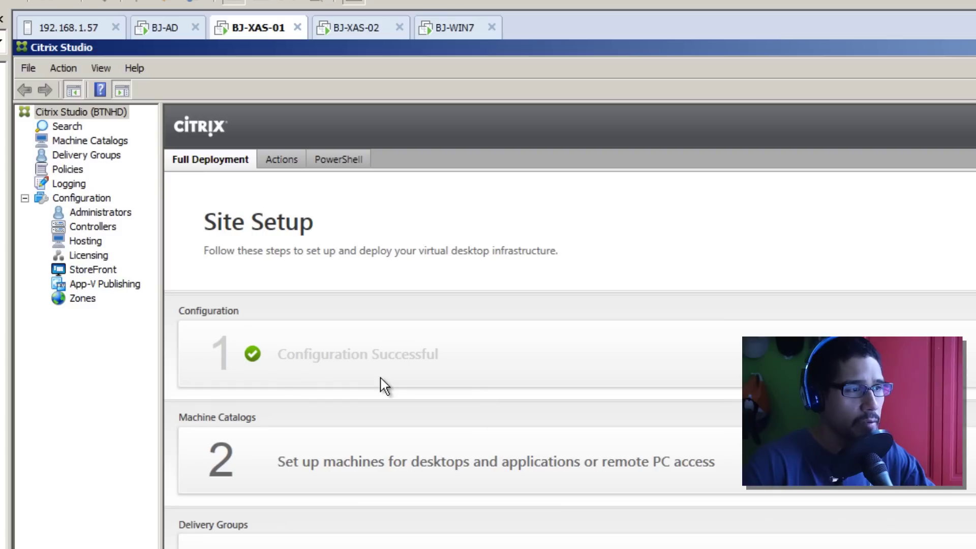
left_click(364, 31)
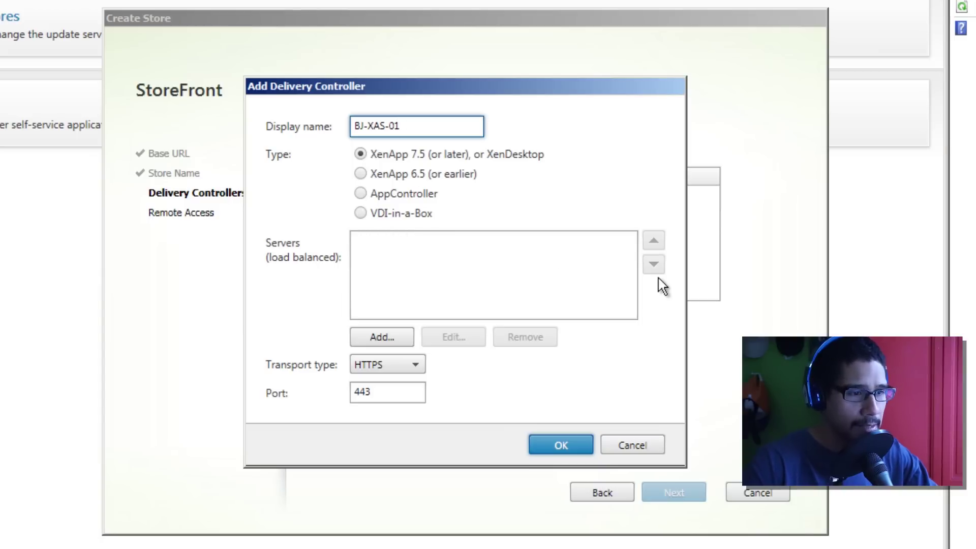
- Add the server bj-xas-01.btnhd.edu to the delivery controller's load-balanced servers
left_click(403, 338)
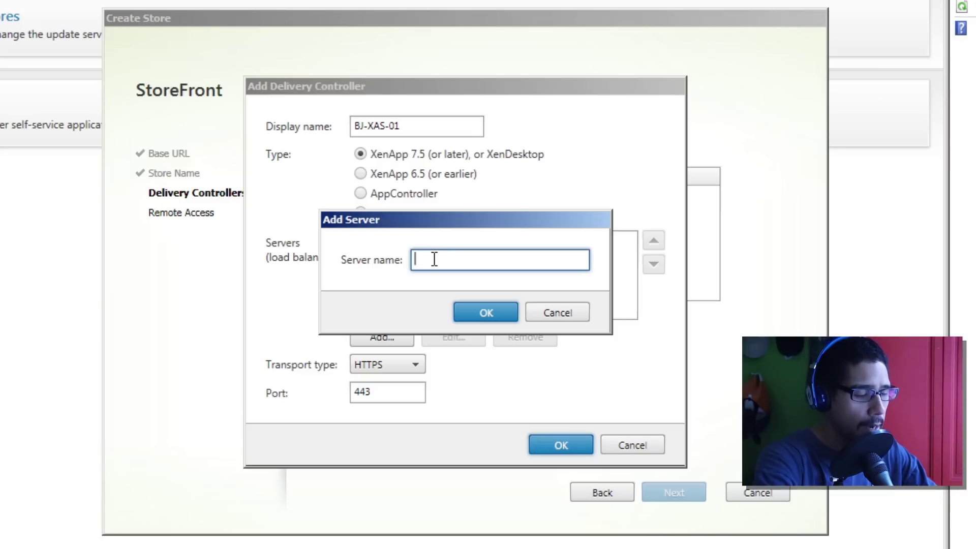
type("bj-xa")
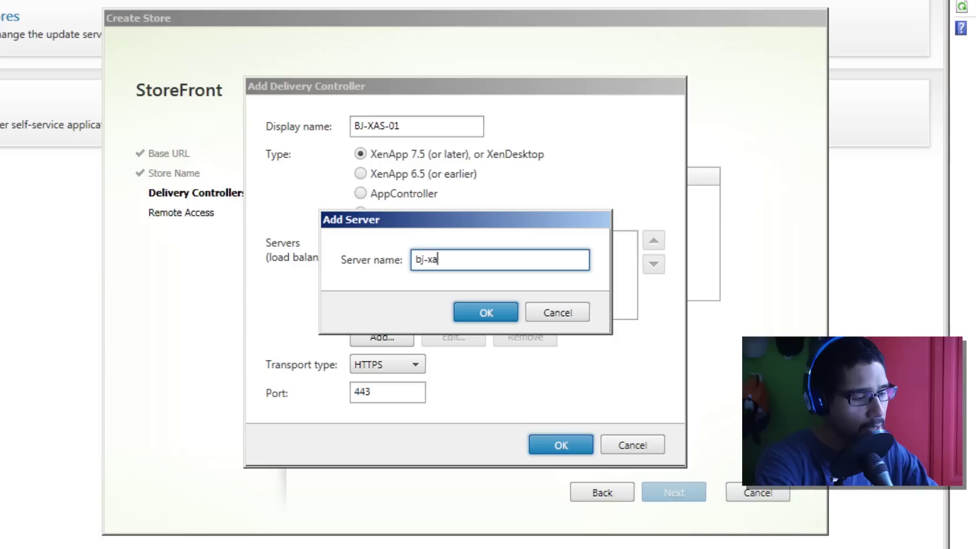
type("s-01")
type(".btnhd.edu")
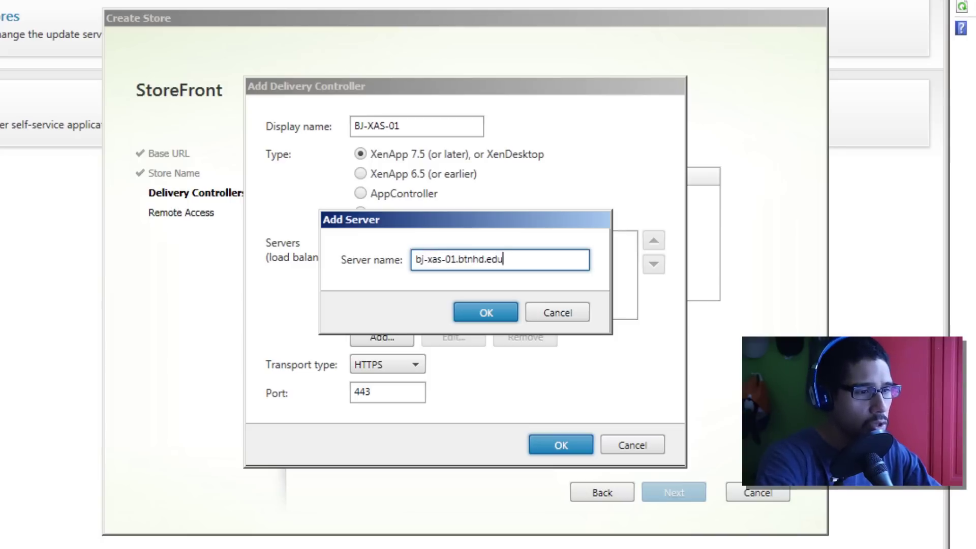
left_click(488, 312)
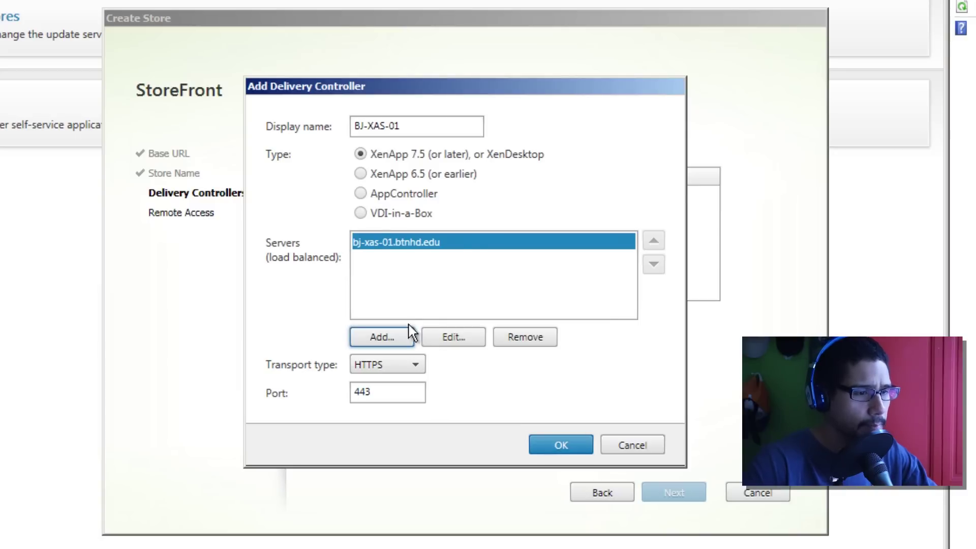
- Confirm the delivery controller and create the store with remote access set to None
left_click(544, 443)
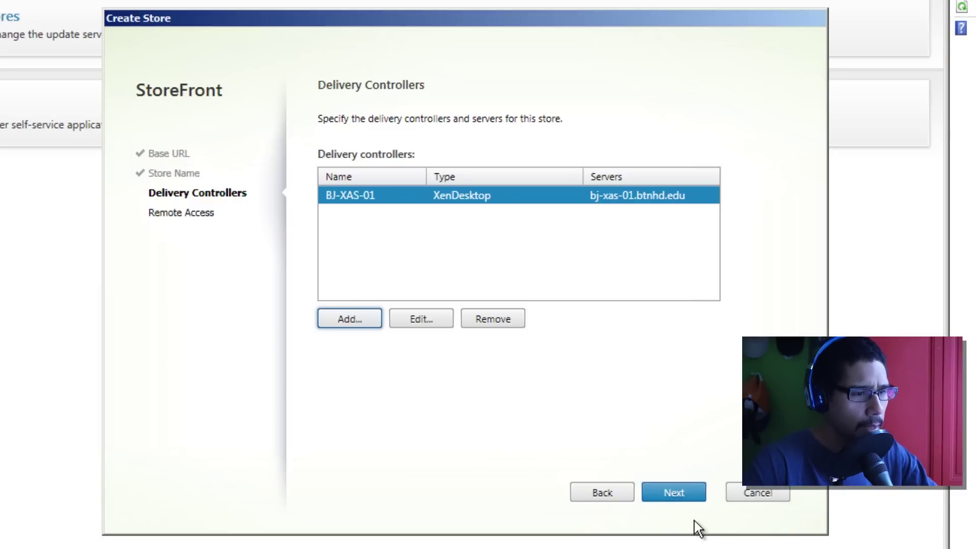
left_click(670, 493)
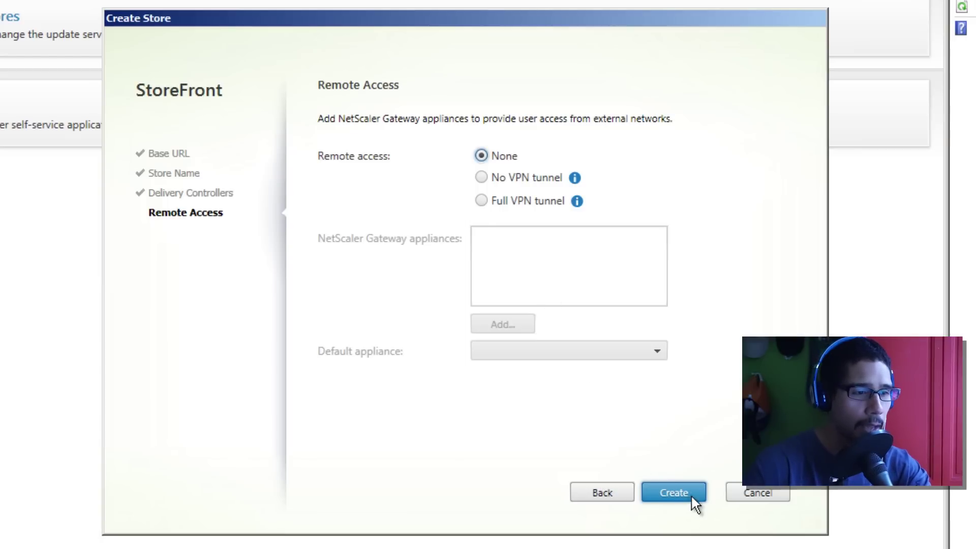
left_click(674, 493)
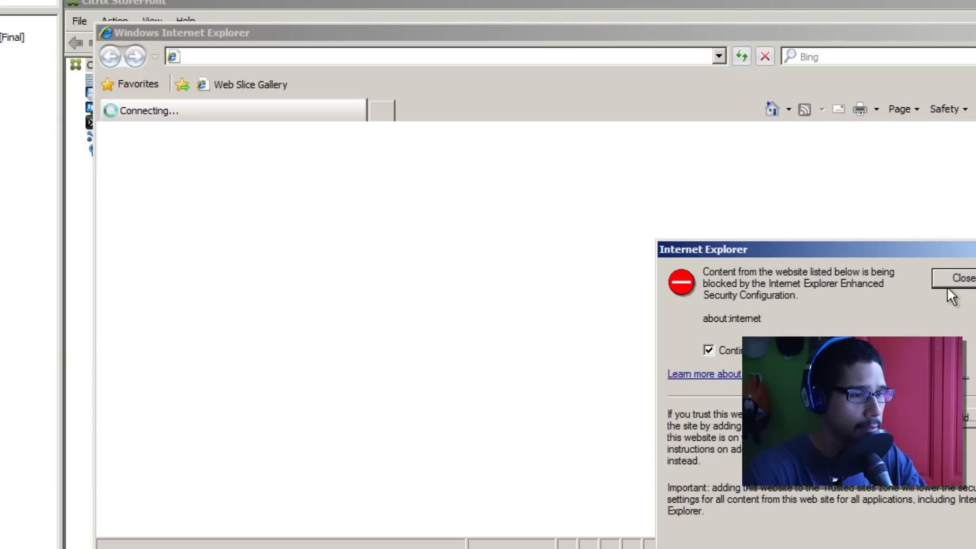
- Dismiss Internet Explorer's blocked-content and security alerts, postpone its first-run setup, and close the browser with all its tabs
left_click(949, 280)
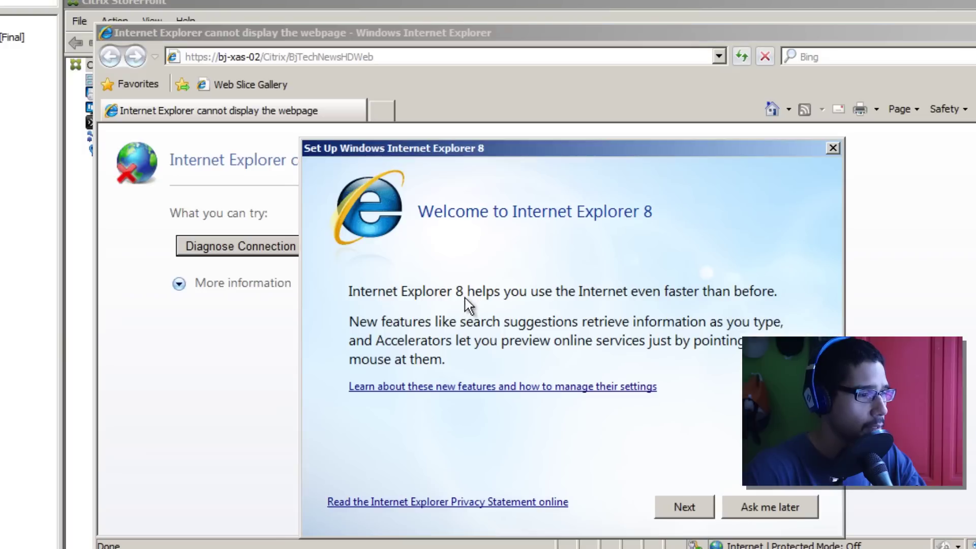
left_click(777, 505)
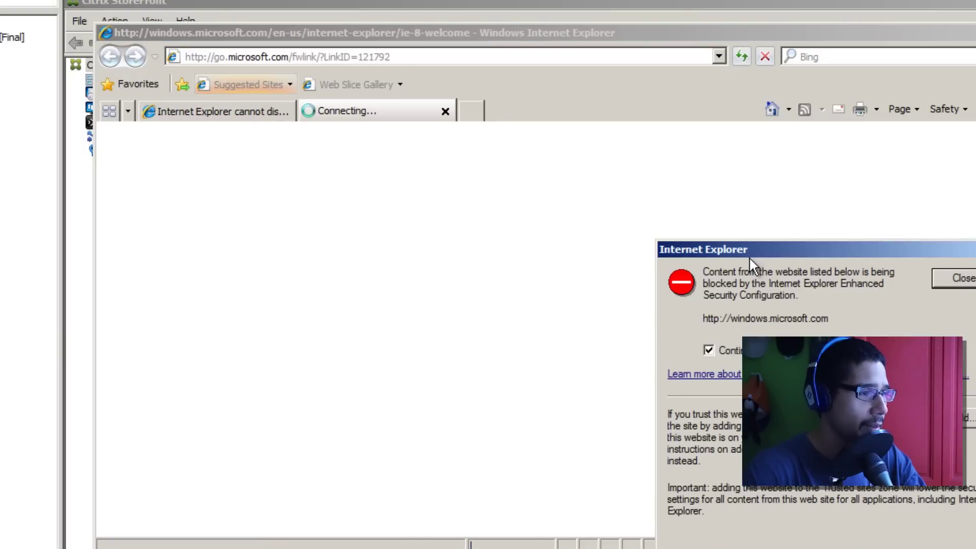
left_click(967, 281)
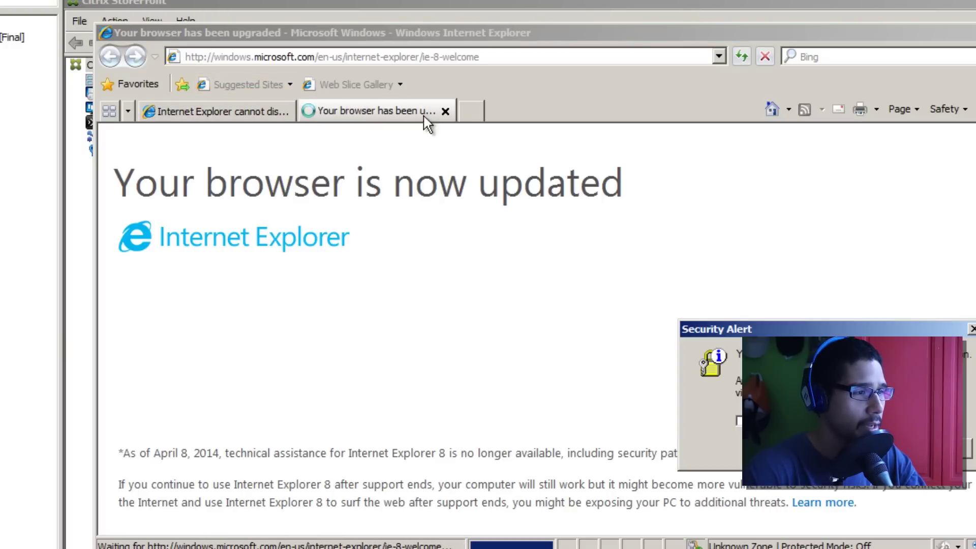
key("Return")
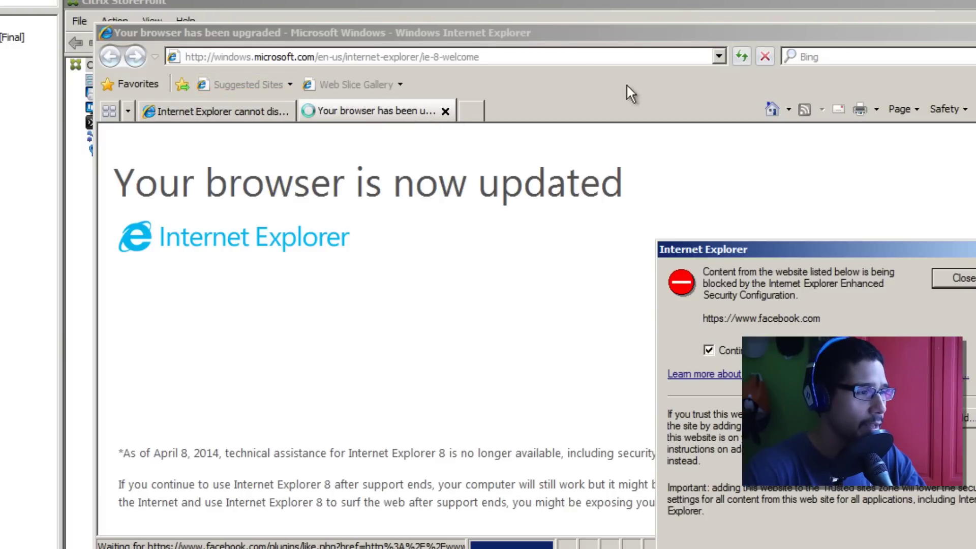
left_click(963, 282)
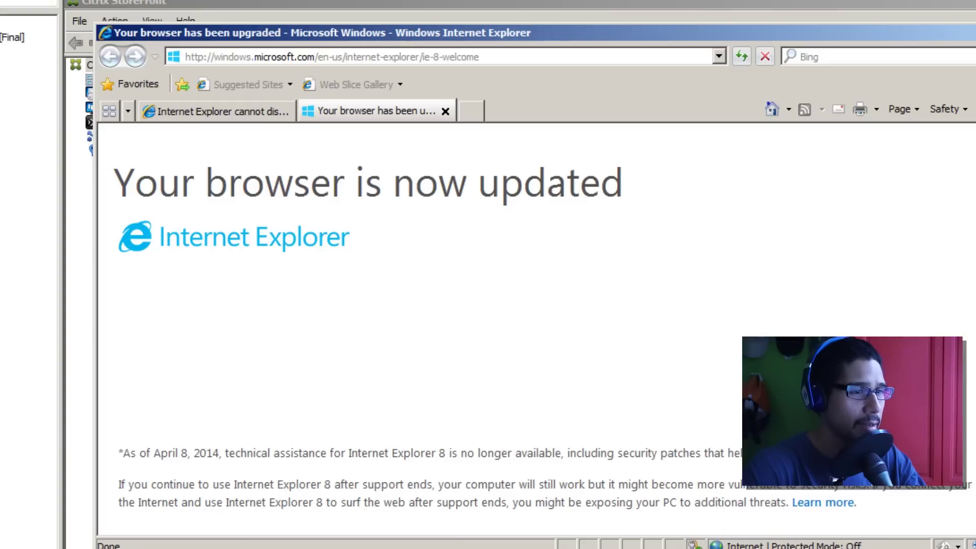
key("alt+F4")
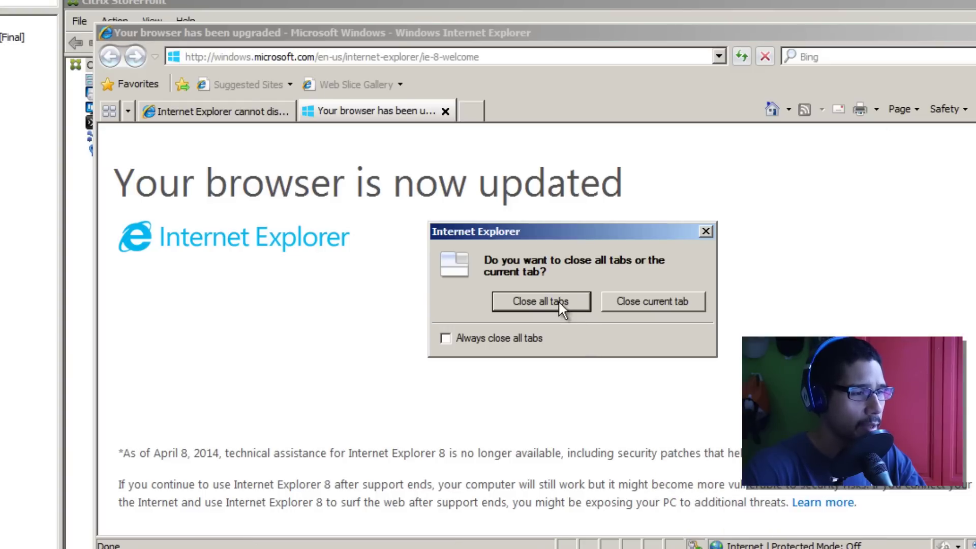
left_click(558, 300)
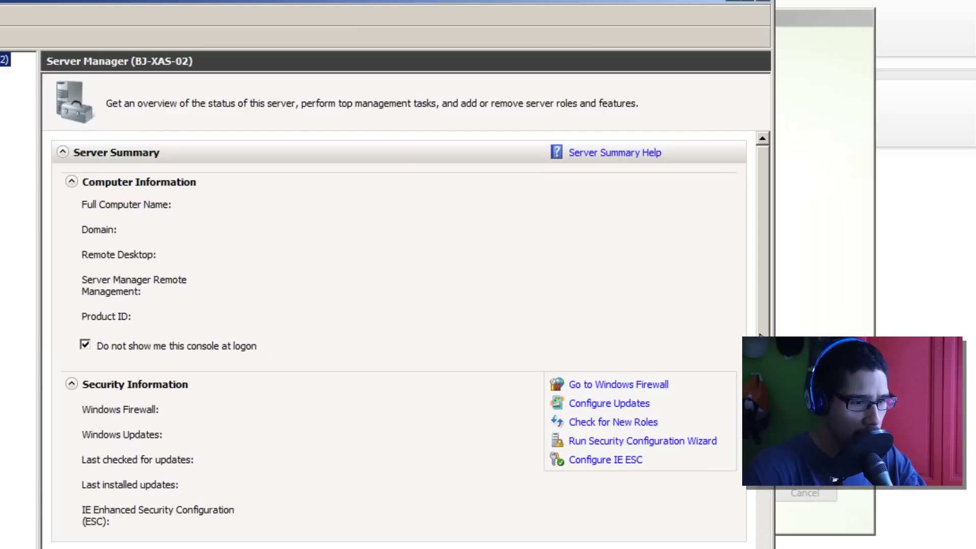
- Turn off Internet Explorer Enhanced Security Configuration for administrators and users on BJ-XAS-02, and close Server Manager
scroll(652, 431, "down", 2)
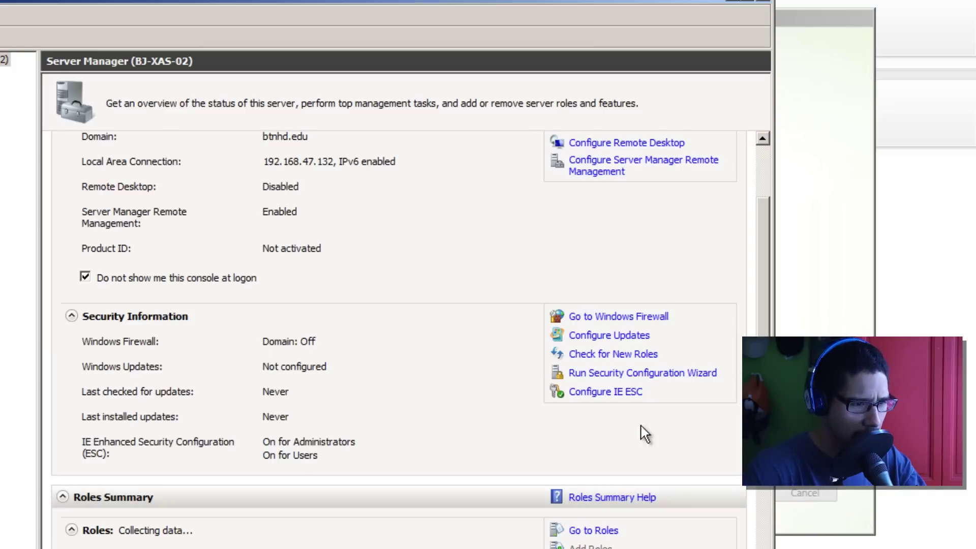
left_click(612, 394)
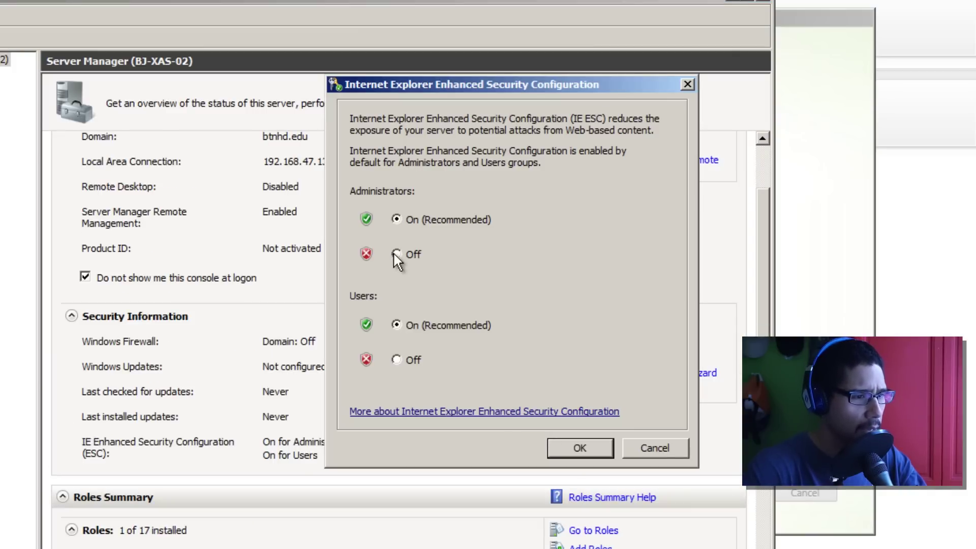
left_click(572, 449)
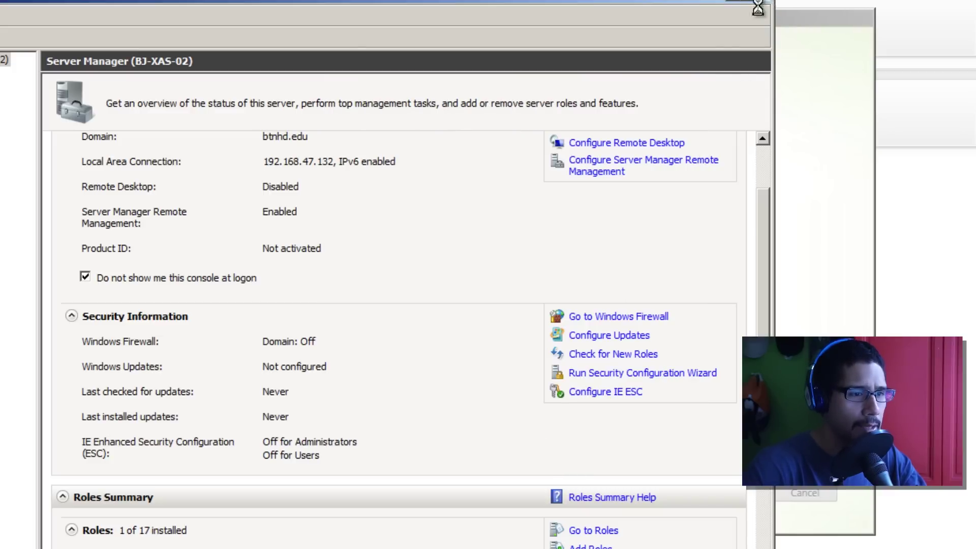
left_click(764, 2)
left_click(573, 203)
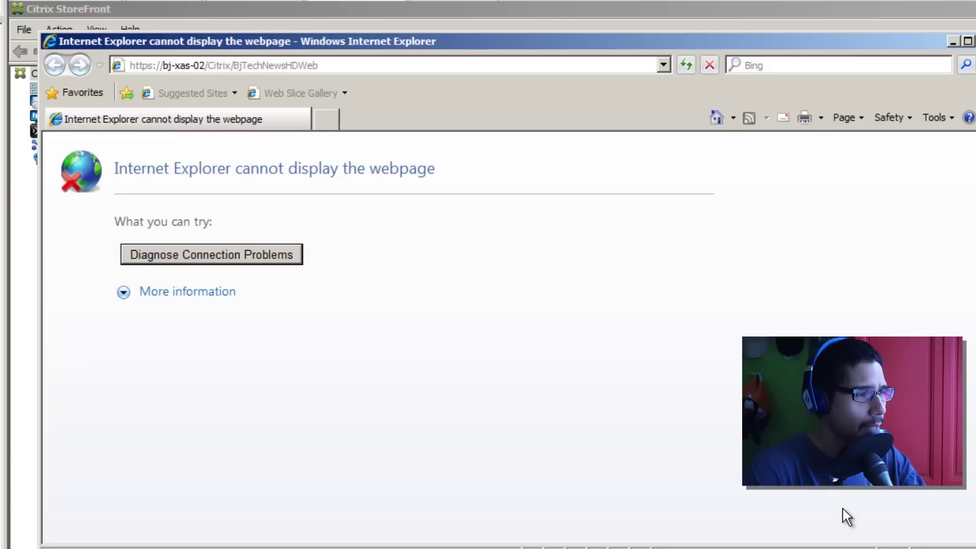
left_click(158, 65)
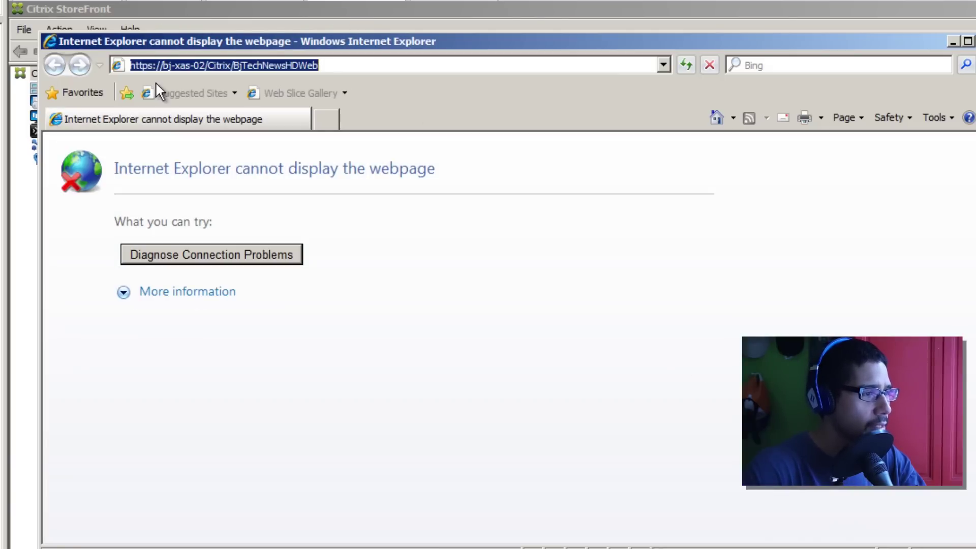
left_click(153, 64)
key("BackSpace")
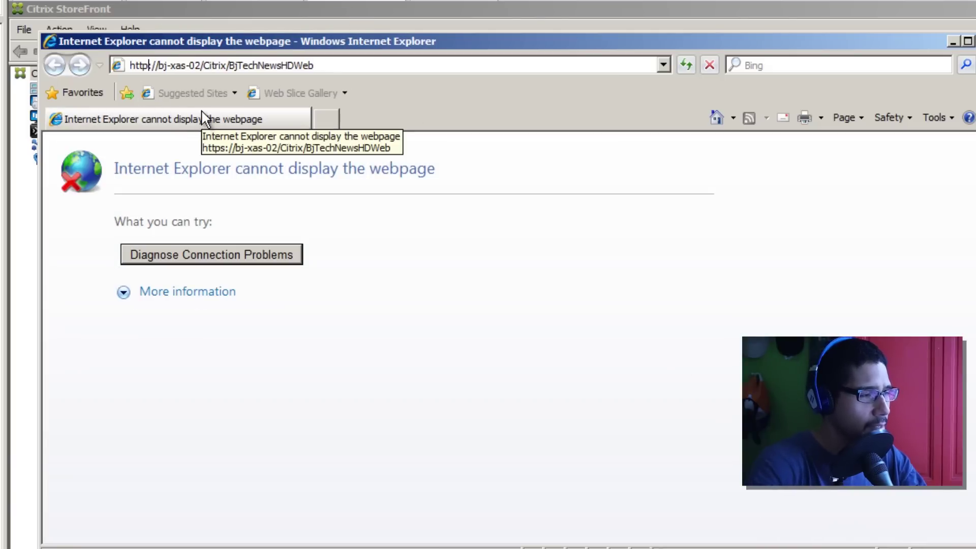
left_click(202, 111)
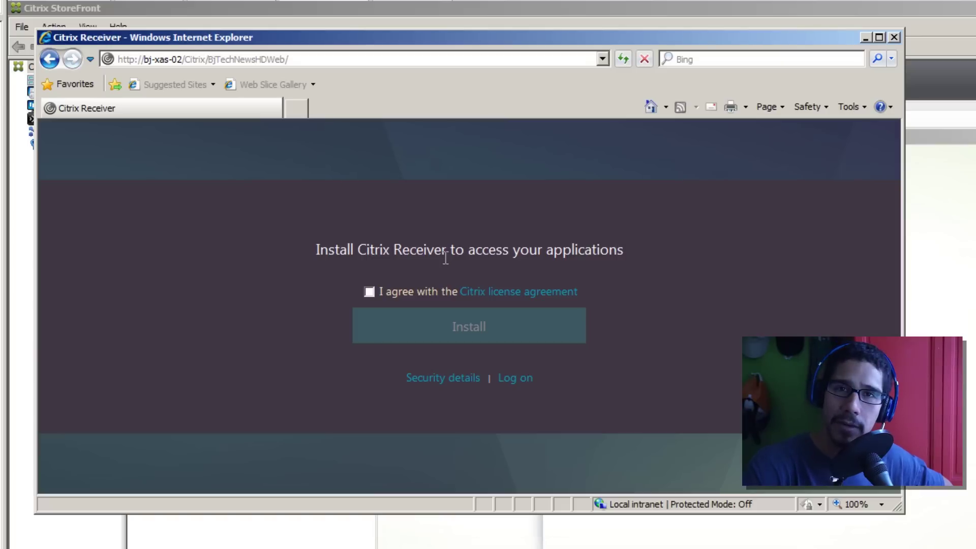
- Close the browser showing the Citrix Receiver page and finish the store creation wizard
mouse_move(585, 313)
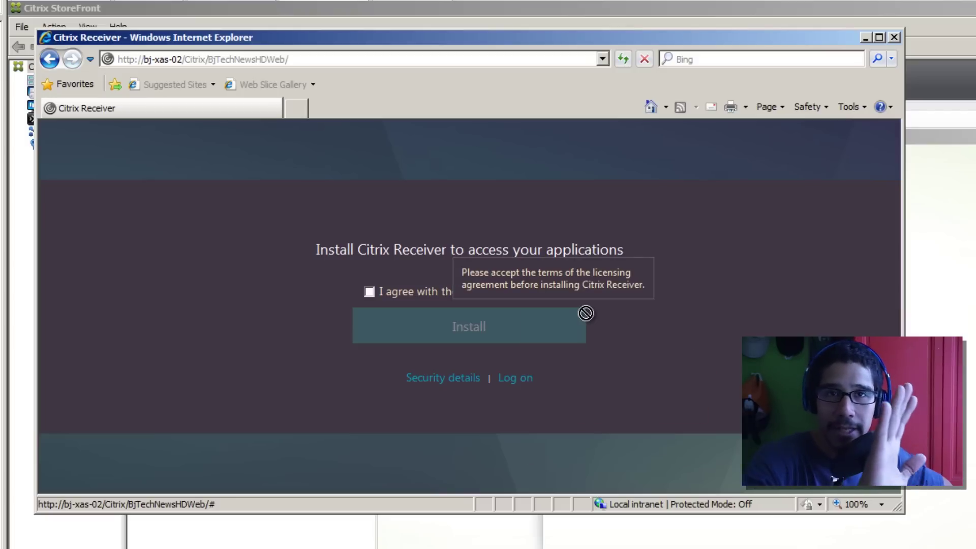
left_click(898, 40)
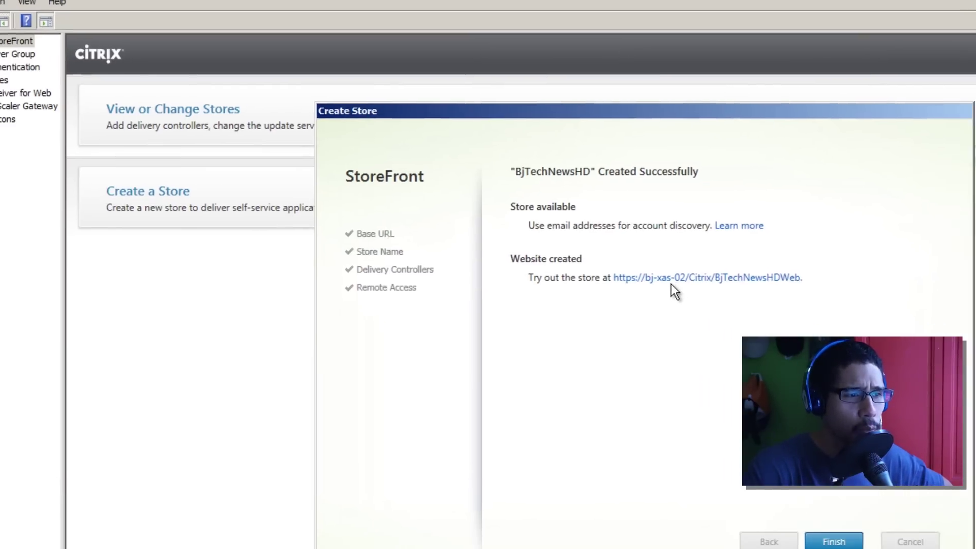
left_click(672, 472)
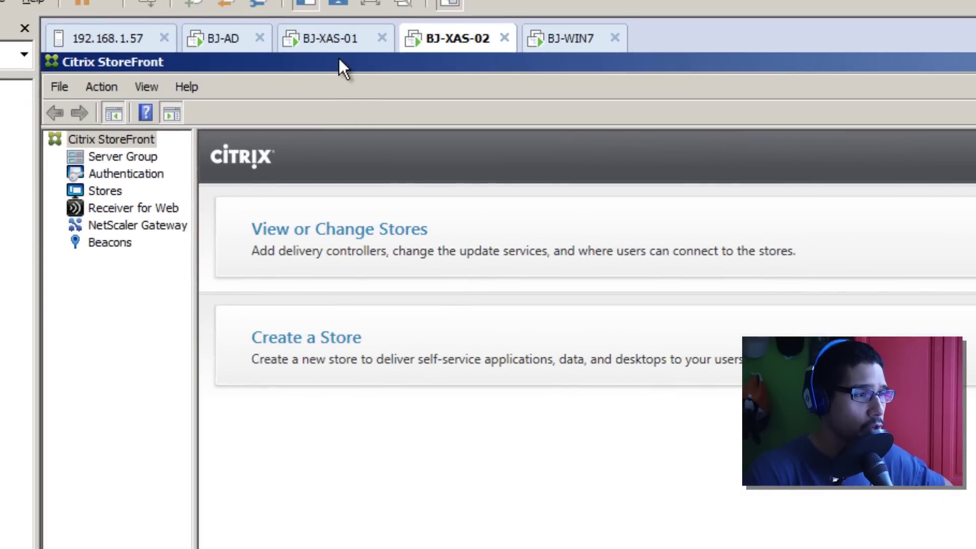
- Switch to the BJ-XAS-01 virtual machine and refresh the Citrix Studio (BTNHD) site
left_click(335, 45)
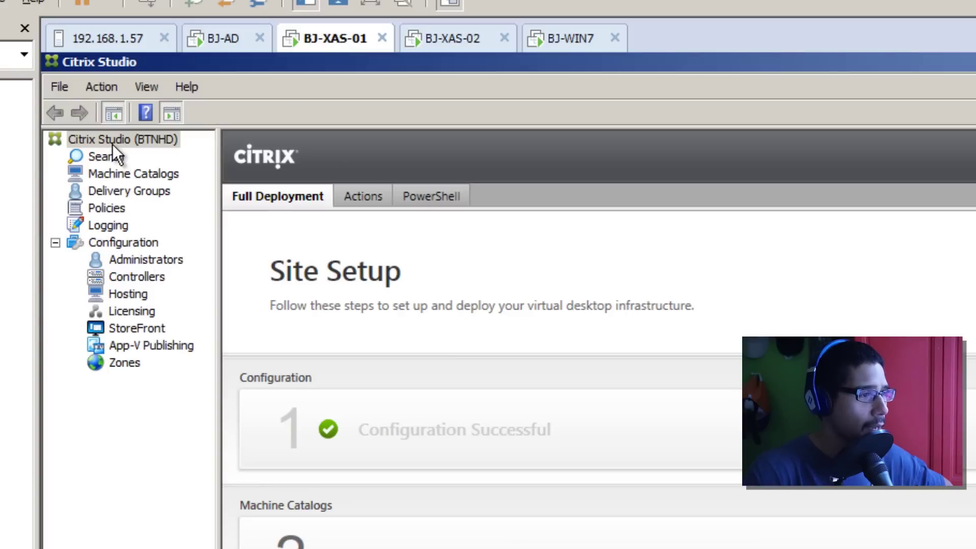
right_click(112, 144)
left_click(147, 182)
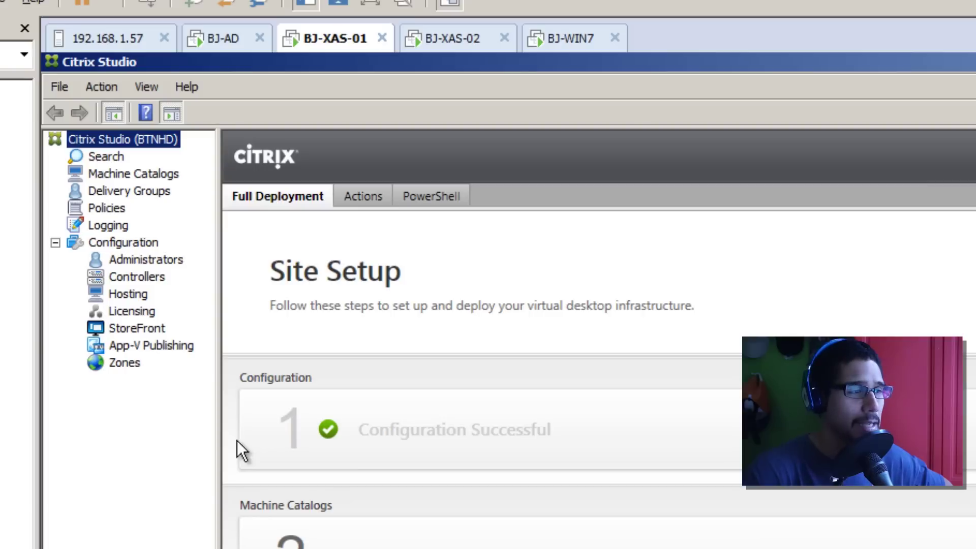
- Switch to the BJ-WIN7 virtual machine and open its Computer window to show the drives
left_click(558, 49)
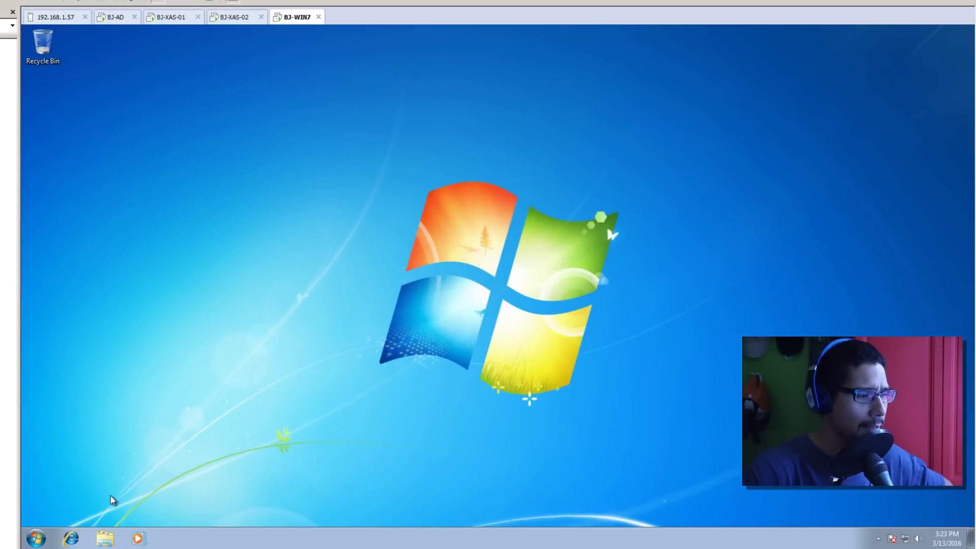
left_click(36, 538)
left_click(227, 390)
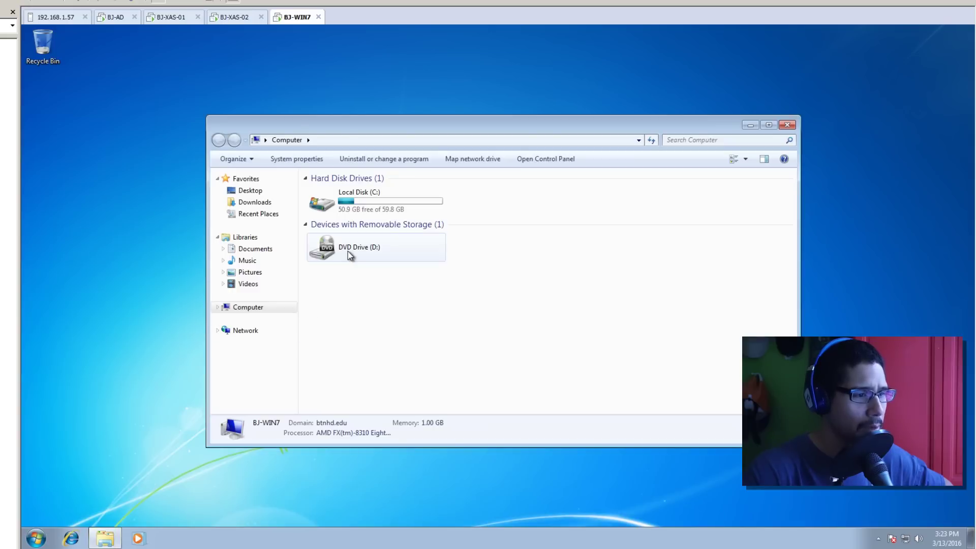
- Close the Computer window and set the BJ-WIN7 virtual machine's CD/DVD drive to use an ISO image file from the host's Downloads folder
left_click(787, 124)
right_click(295, 23)
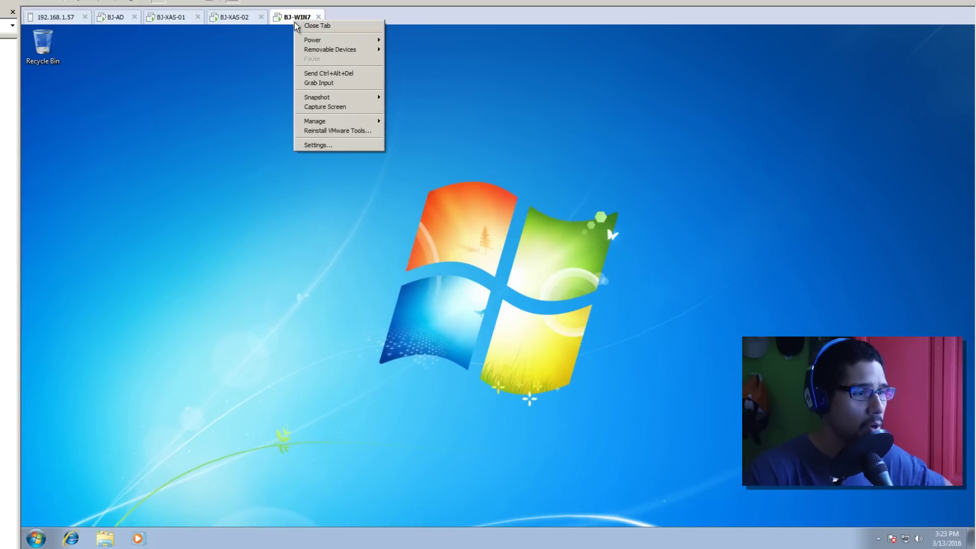
left_click(317, 143)
left_click(336, 181)
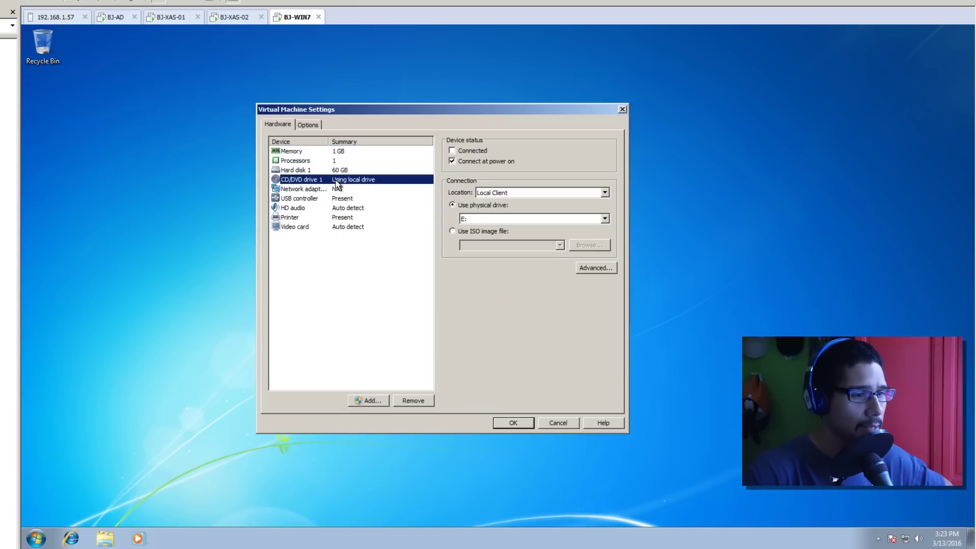
left_click(473, 233)
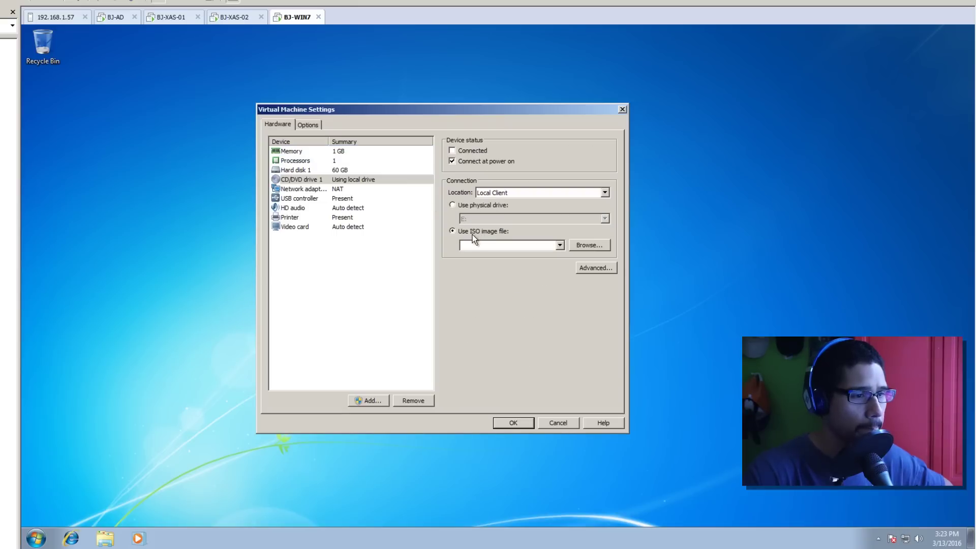
left_click(590, 246)
double_click(418, 202)
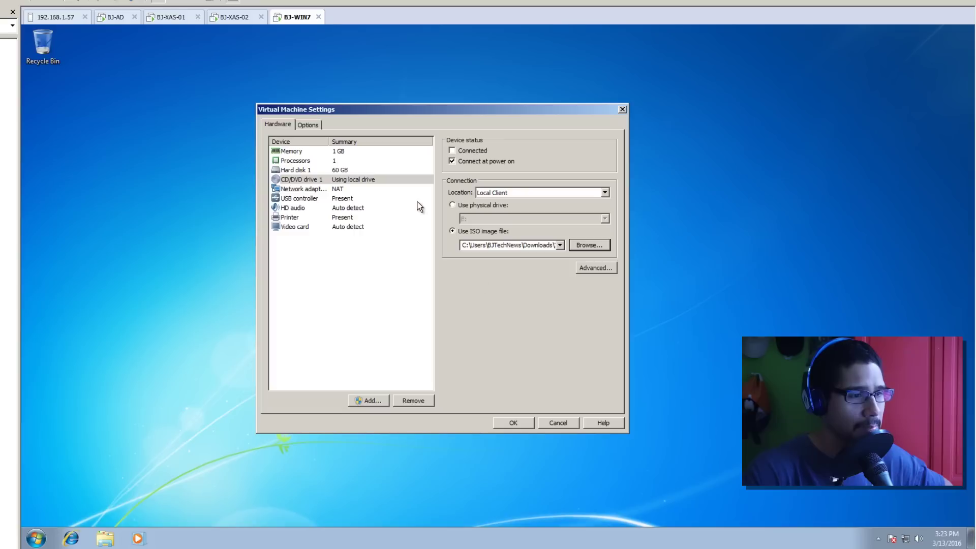
left_click(513, 423)
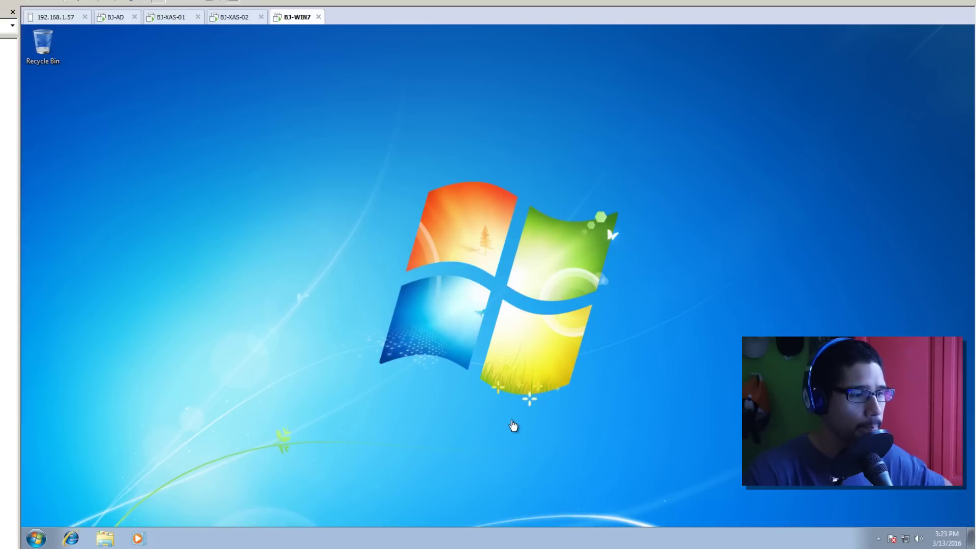
- Set the CD/DVD drive's device status to Connected in the BJ-WIN7 virtual machine settings
right_click(300, 19)
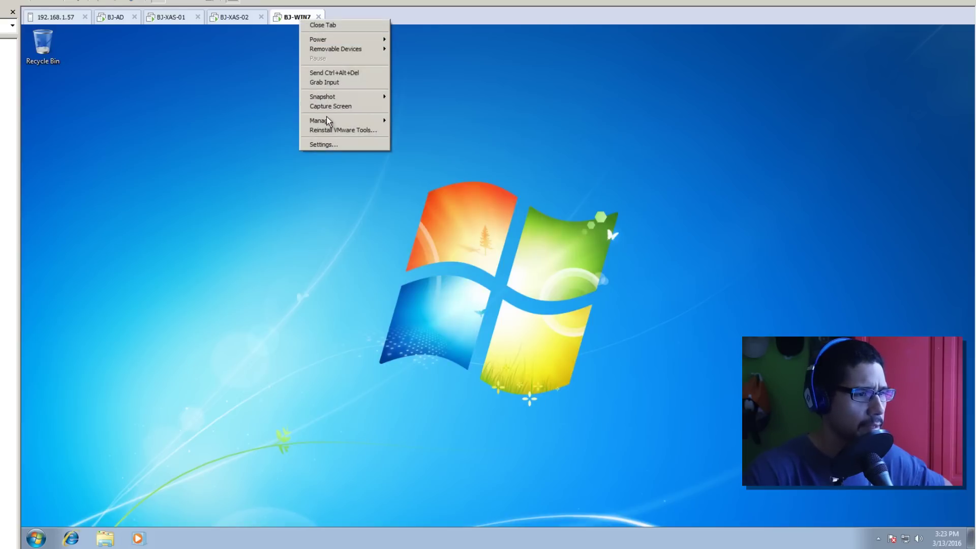
left_click(328, 145)
left_click(361, 180)
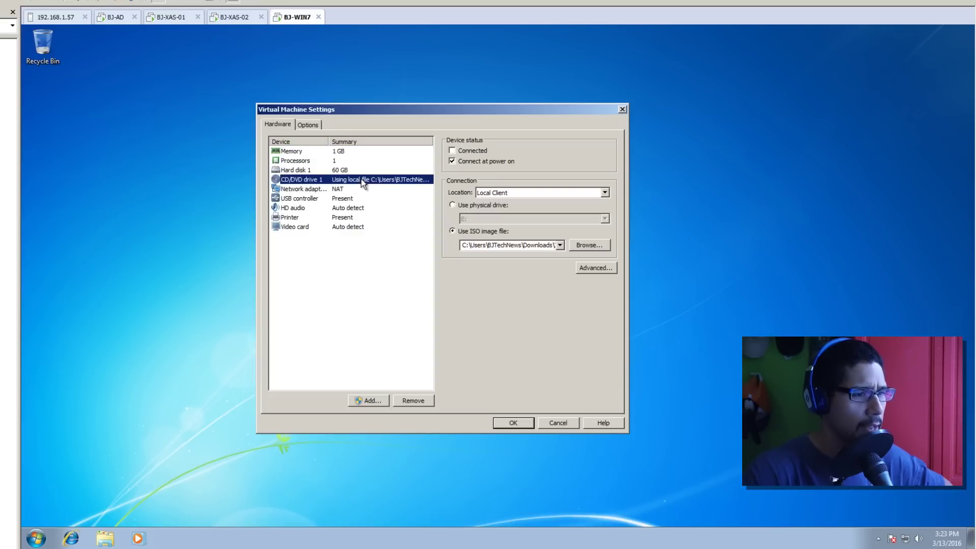
left_click(457, 151)
left_click(511, 423)
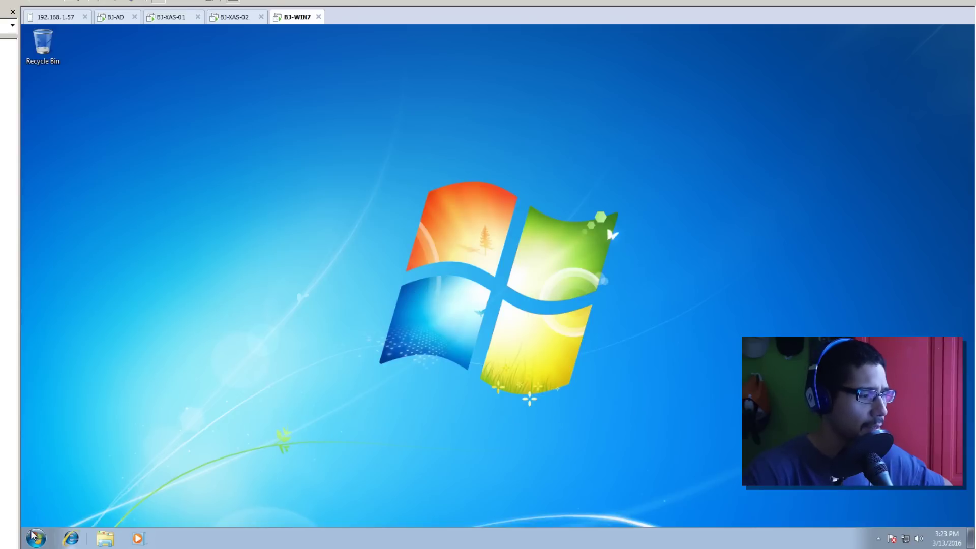
- Run AutoSelect.exe from the XA and XD 7.7 disc and start XenApp's Virtual Delivery Agent for Windows Desktop OS setup
left_click(34, 537)
left_click(209, 395)
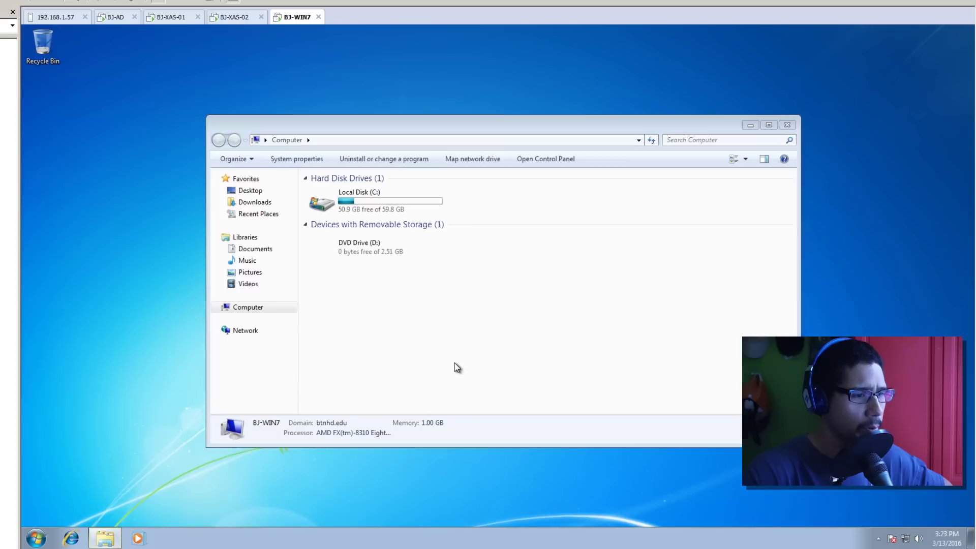
left_click(788, 124)
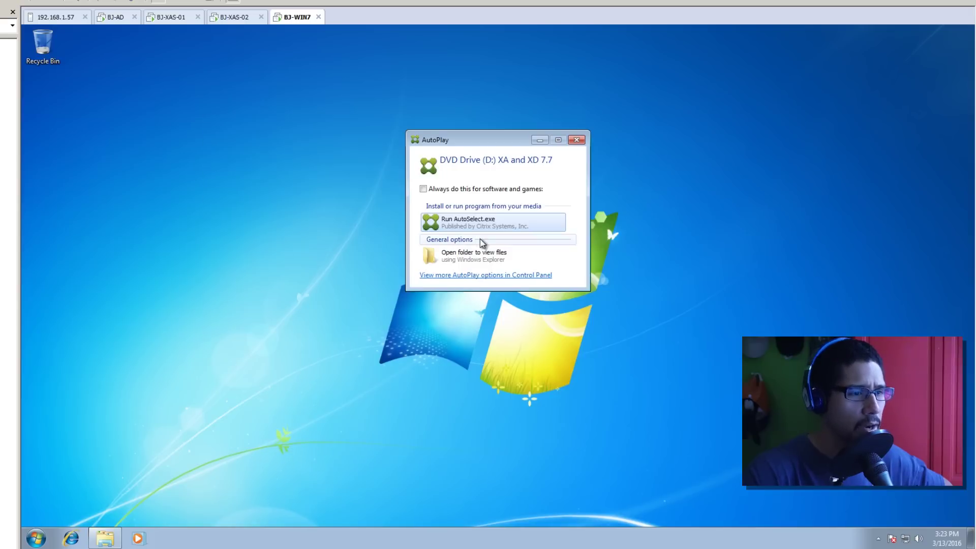
left_click(475, 224)
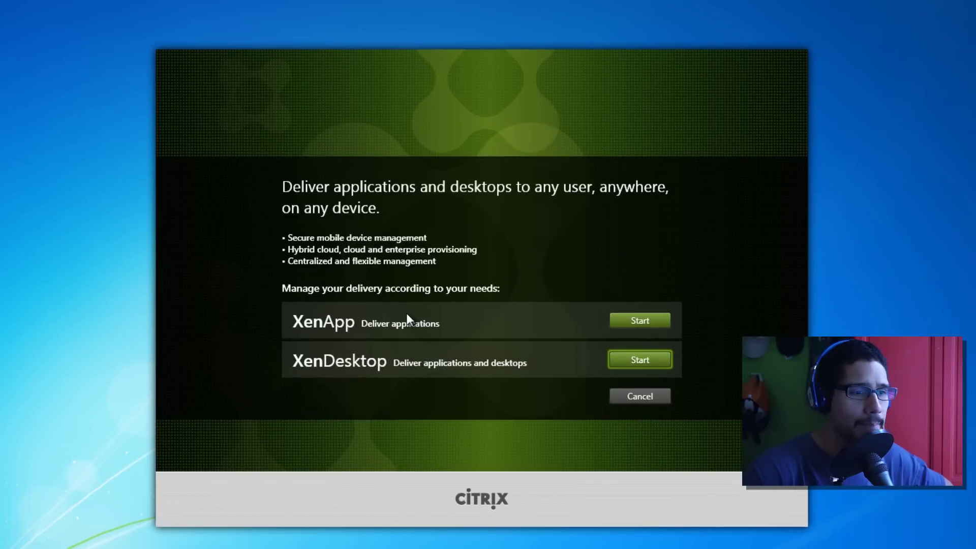
left_click(640, 320)
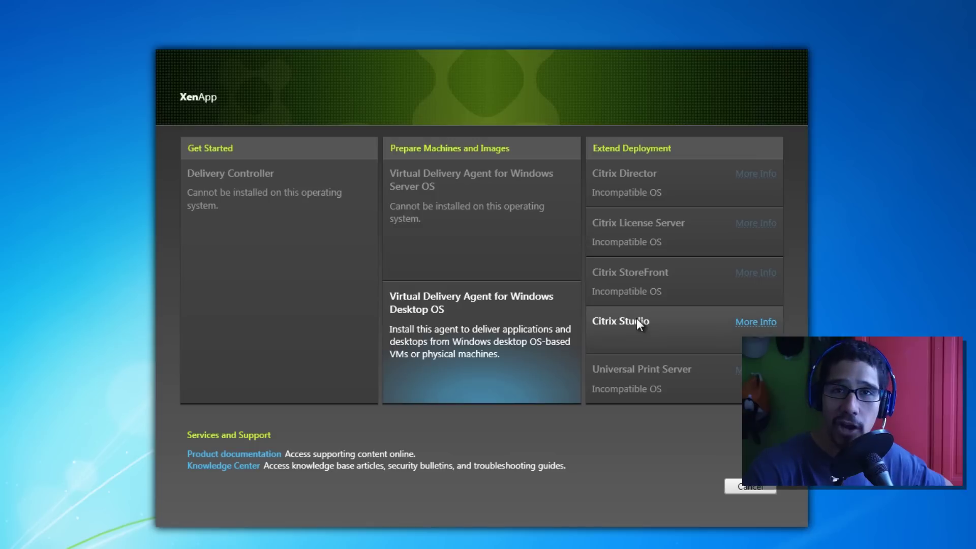
left_click(462, 317)
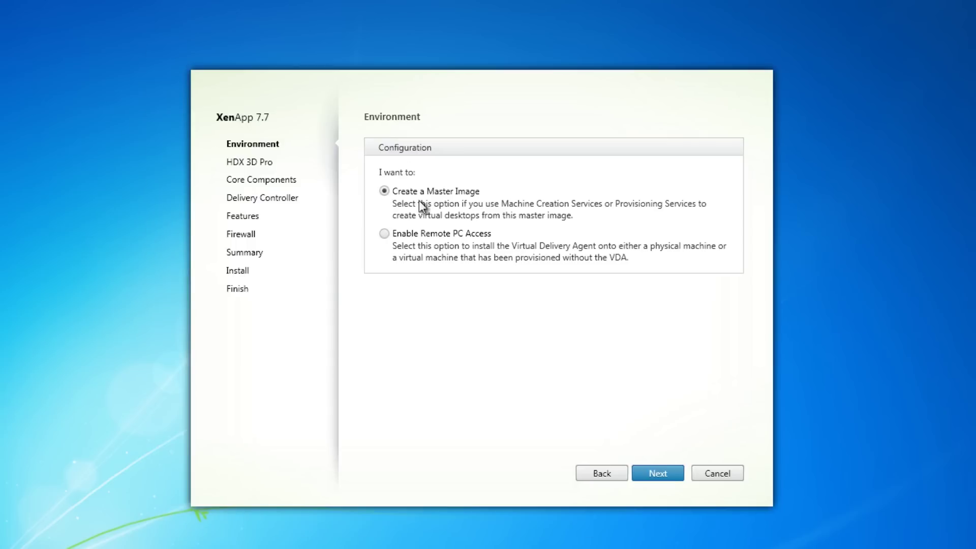
- Configure the agent to create a master image with the standard VDA, keeping Citrix Receiver among the core components
left_click(656, 475)
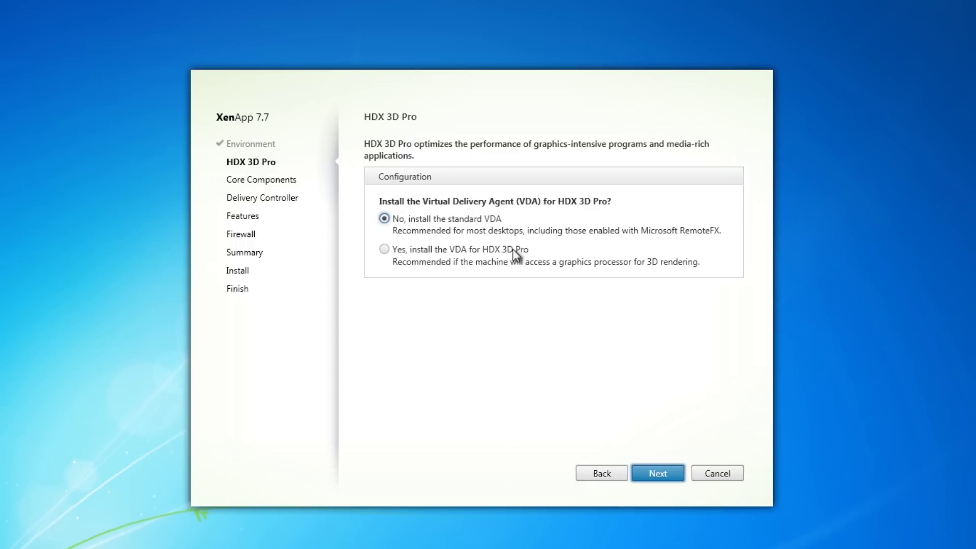
left_click(658, 474)
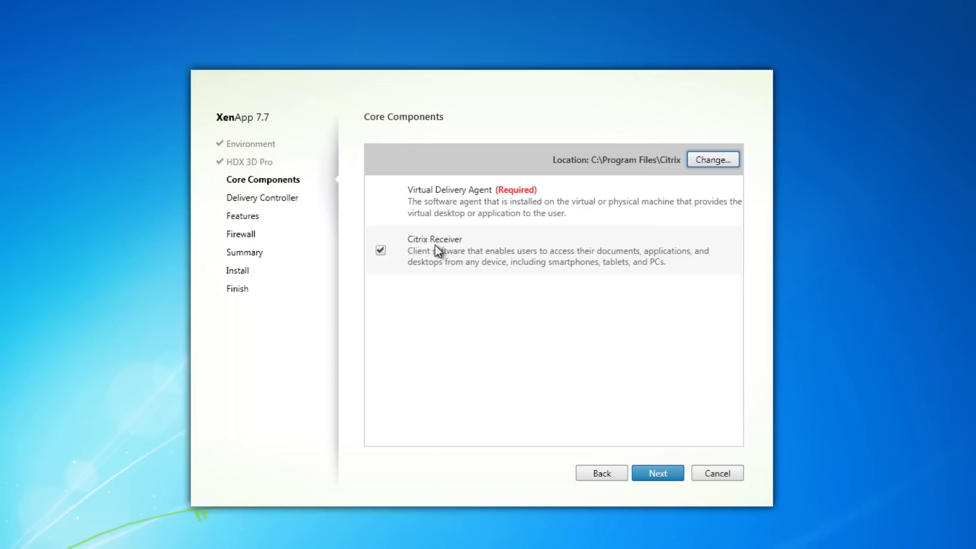
left_click(659, 473)
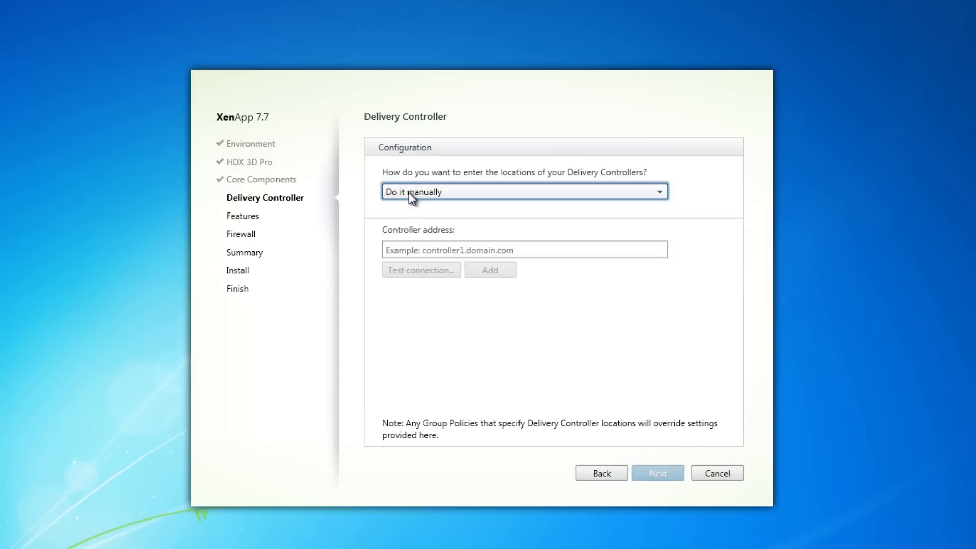
- Manually enter bj-xas-01.btnhd.edu as the Delivery Controller address, test its connection and add it
left_click(434, 251)
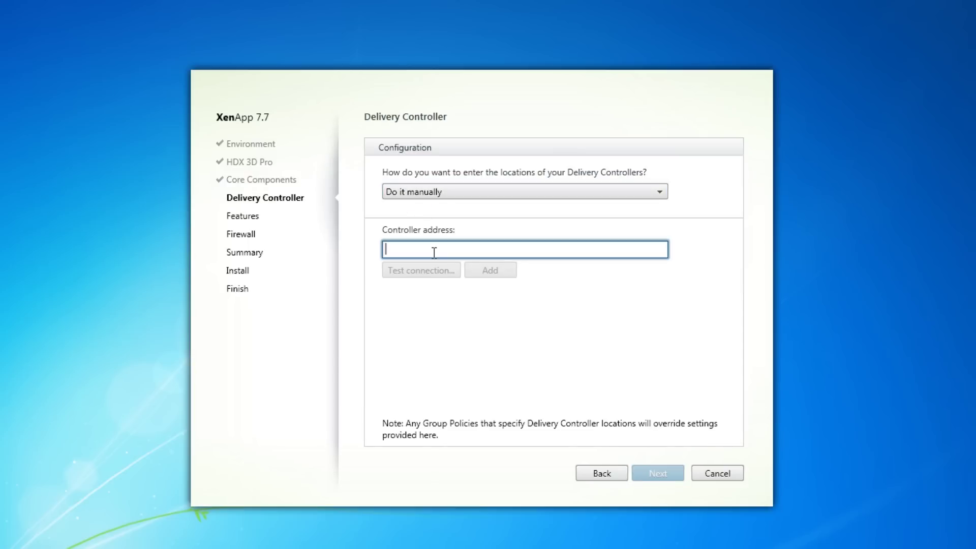
type("bj-")
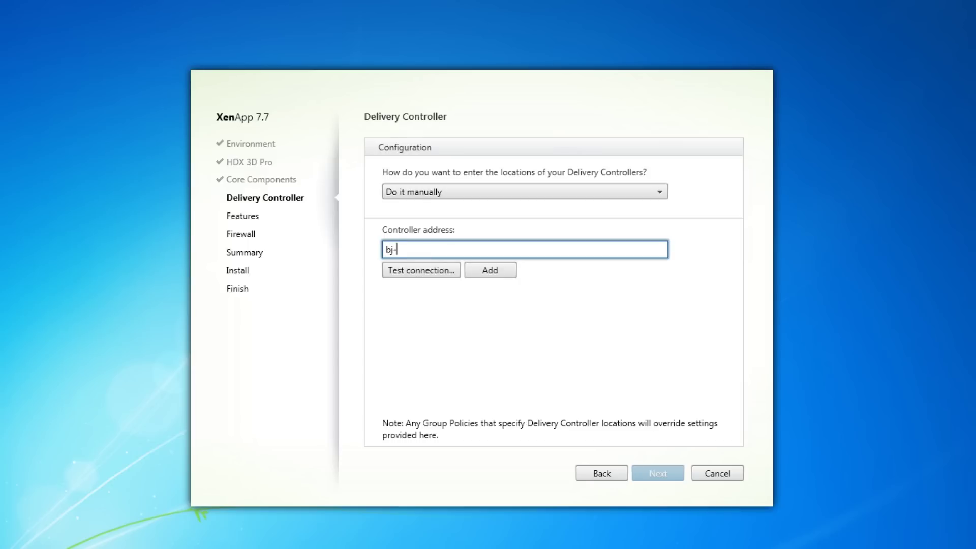
type("xas-01.btnhd.edu")
left_click(420, 271)
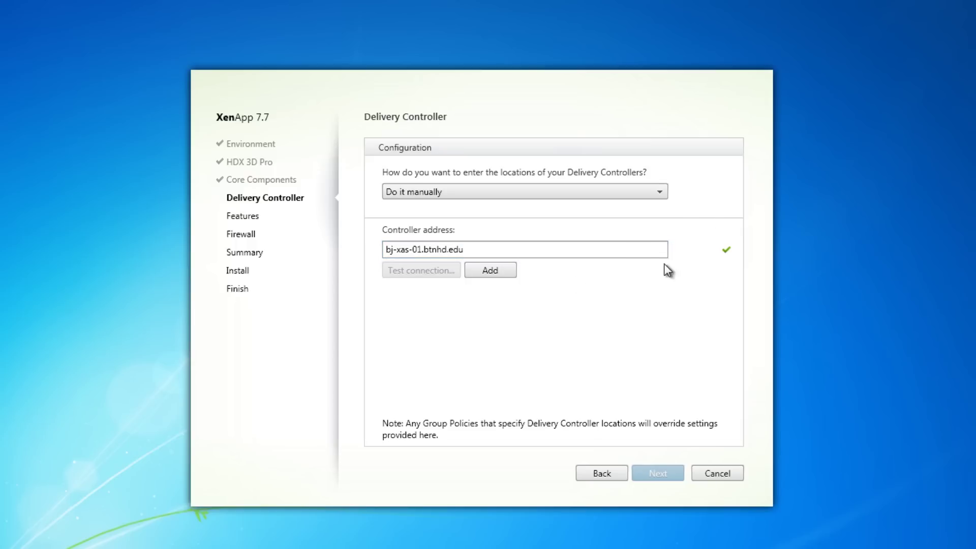
left_click(489, 271)
left_click(652, 478)
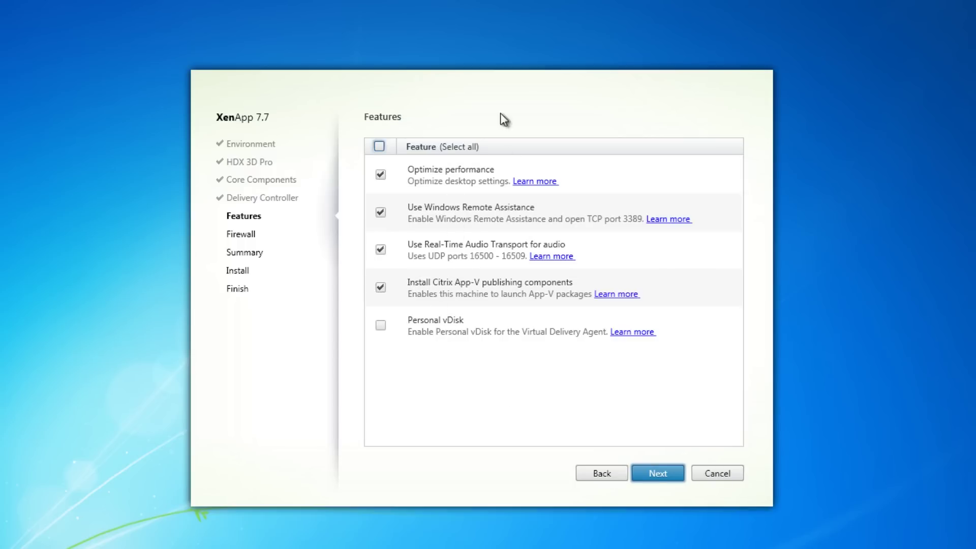
- Install the Virtual Delivery Agent with the default features and automatic firewall rules, and finish with the machine restart enabled
left_click(651, 472)
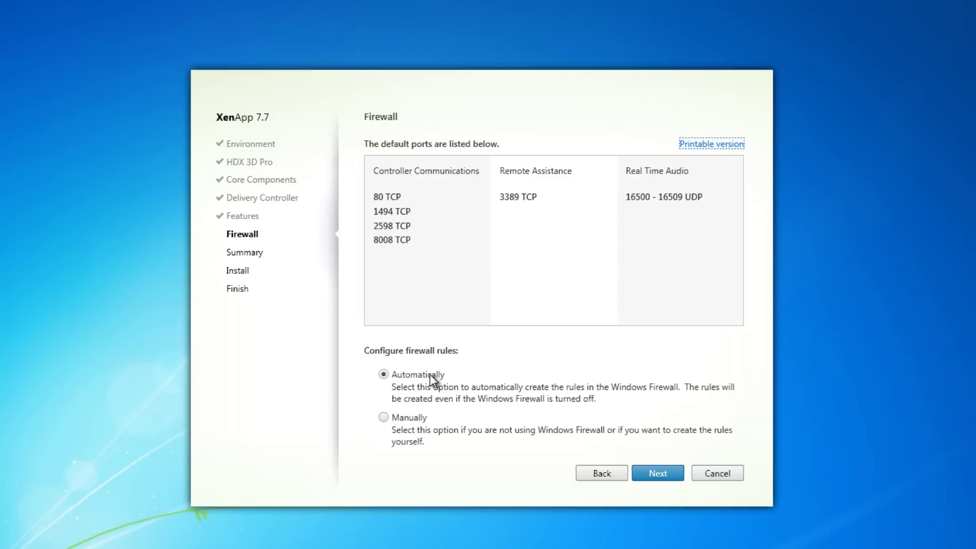
left_click(654, 474)
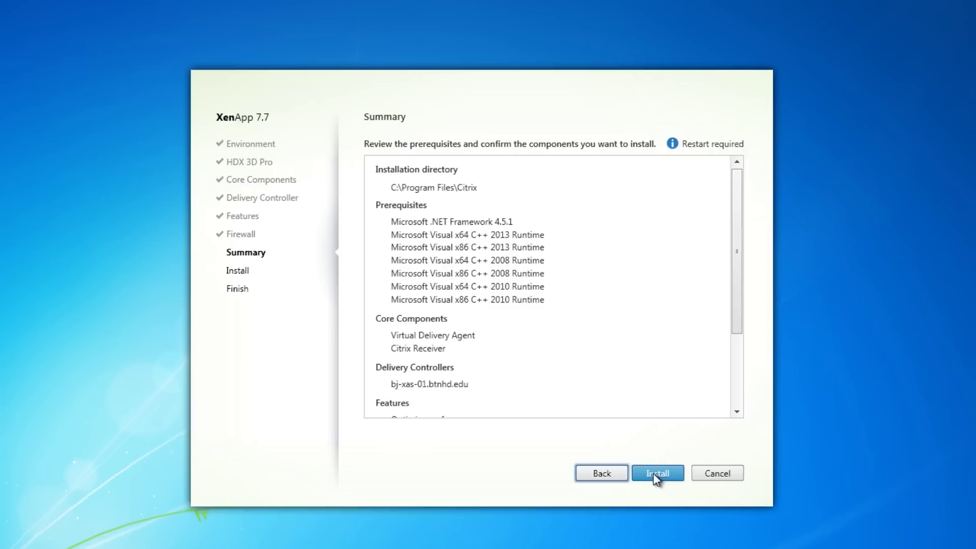
left_click_drag(737, 200, 688, 450)
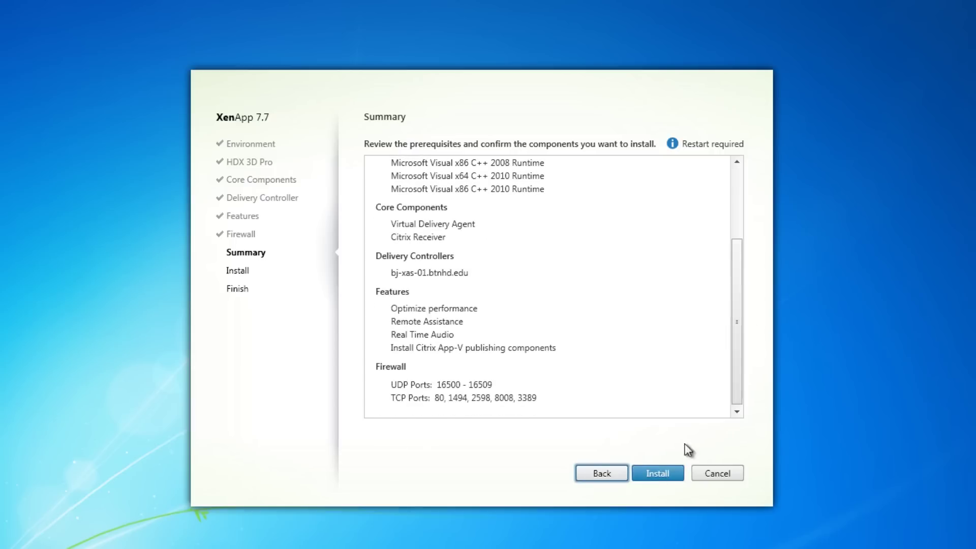
left_click(654, 474)
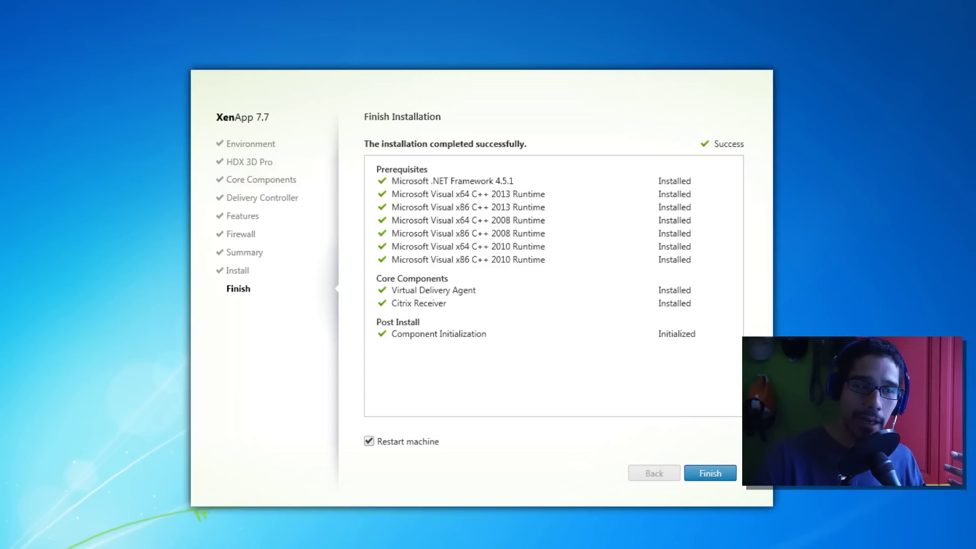
left_click(706, 474)
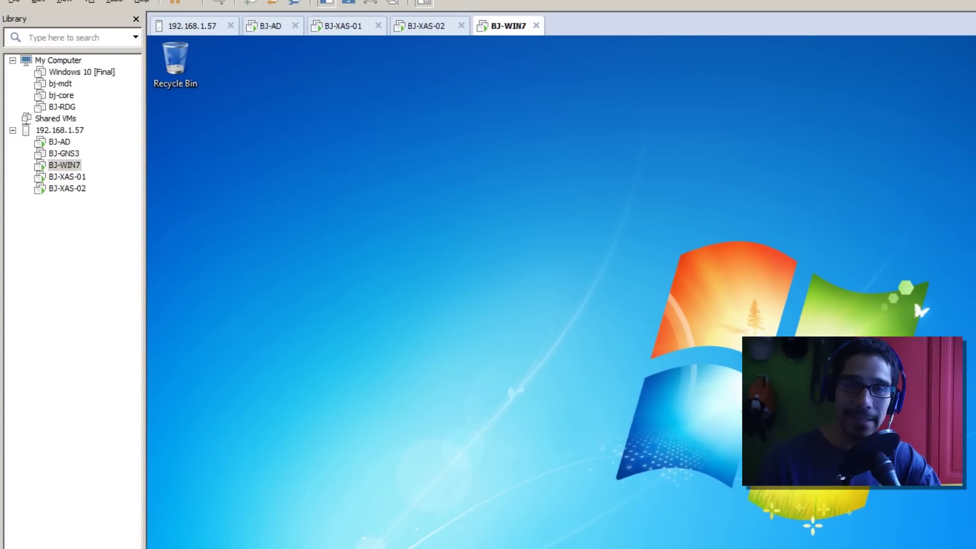
- Switch to the BJ-XAS-02 virtual machine and open the Authentication node in Citrix StoreFront
left_click(433, 31)
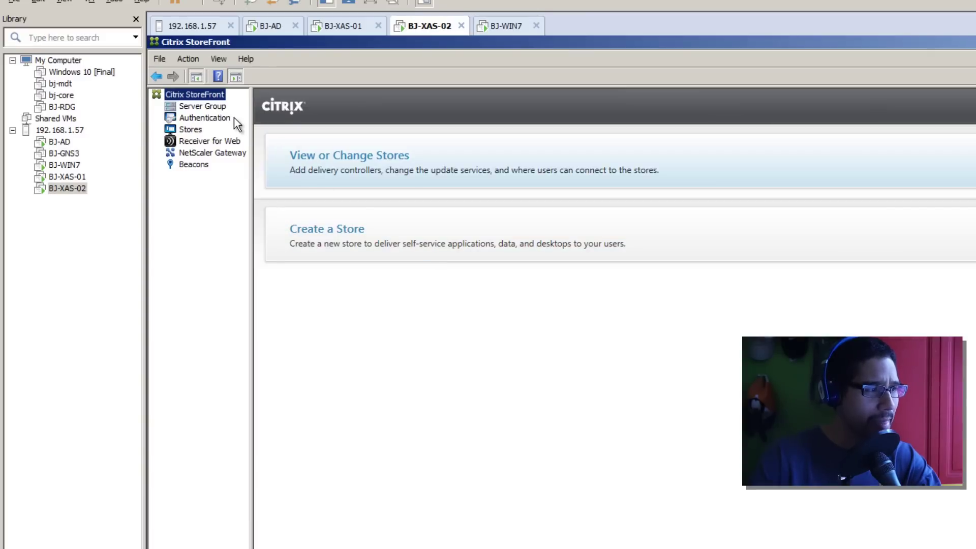
left_click(222, 118)
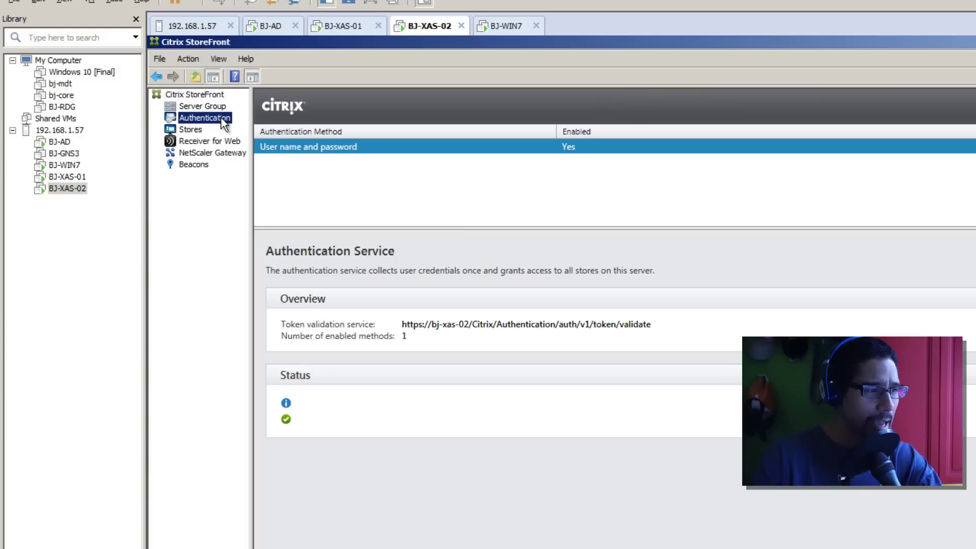